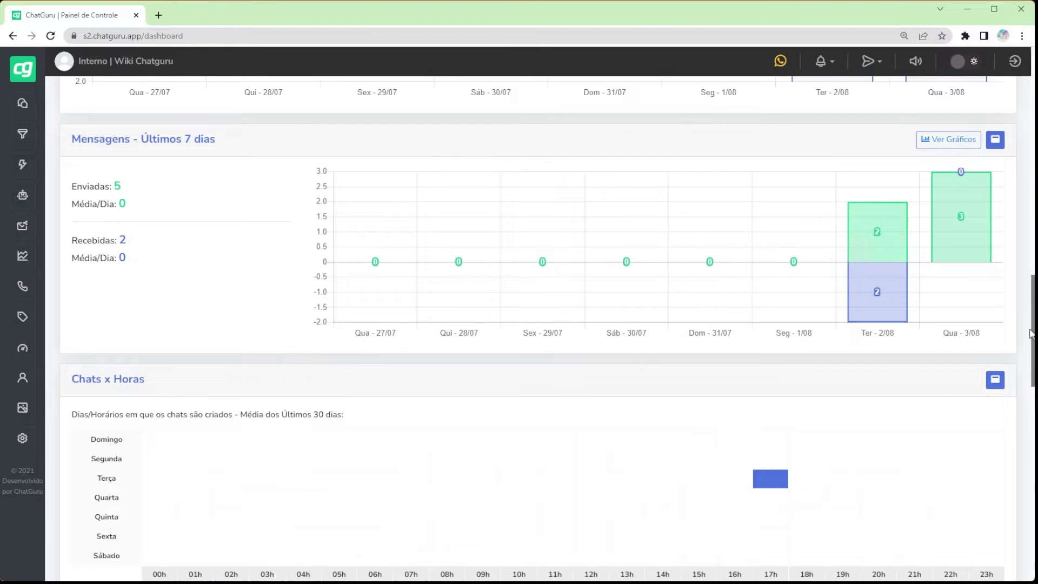
Review the dashboard's charts for messages, chats by hour and service time over the last 7 days
scroll(1030, 372, "down", 3)
scroll(1029, 371, "down", 3)
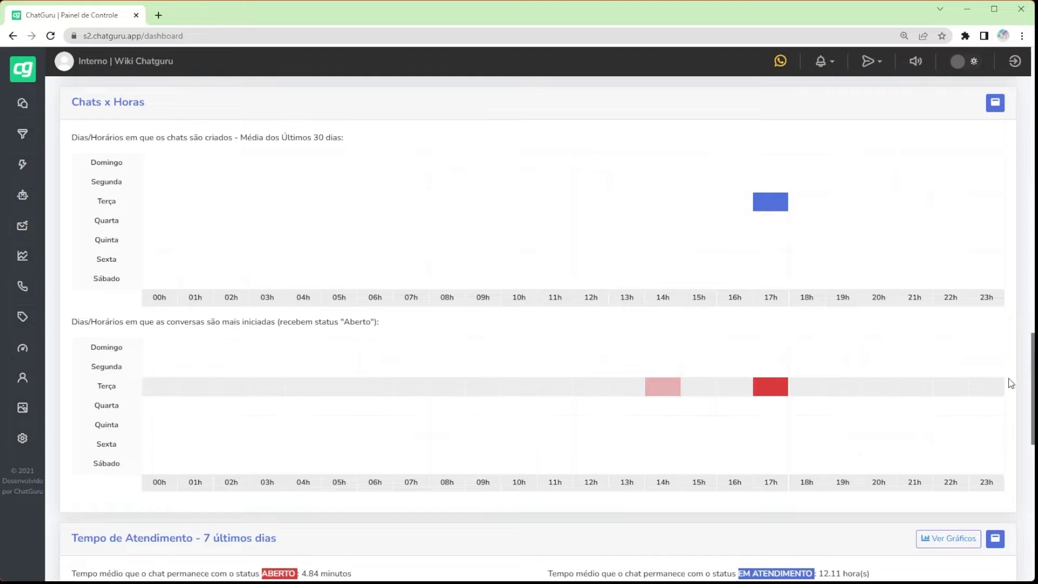
left_click_drag(1032, 370, 1032, 457)
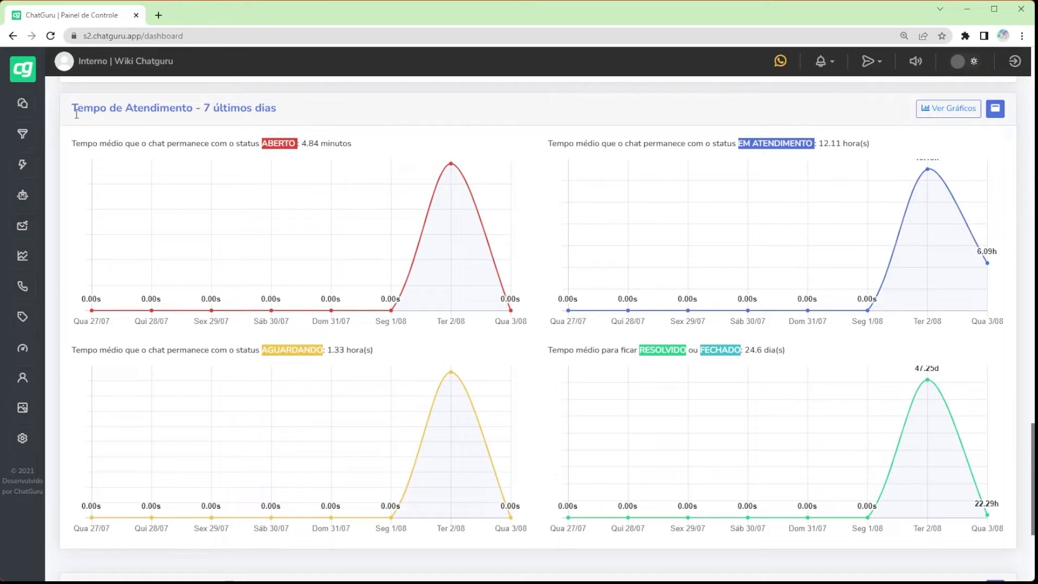
Go to the chats and filter the list by the GERAL department and by a single user, then clear the filters
mouse_move(12, 84)
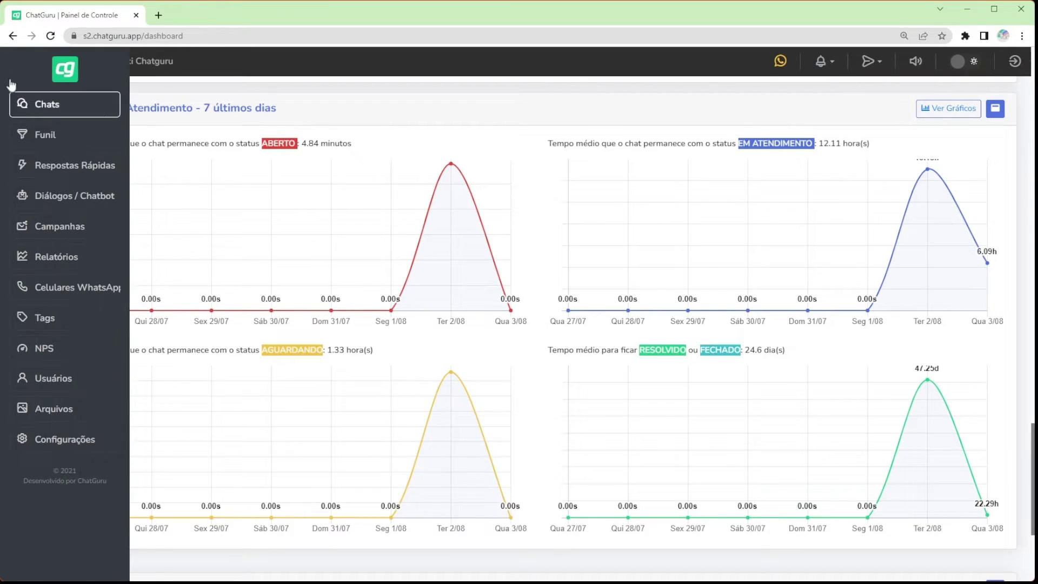
left_click(44, 106)
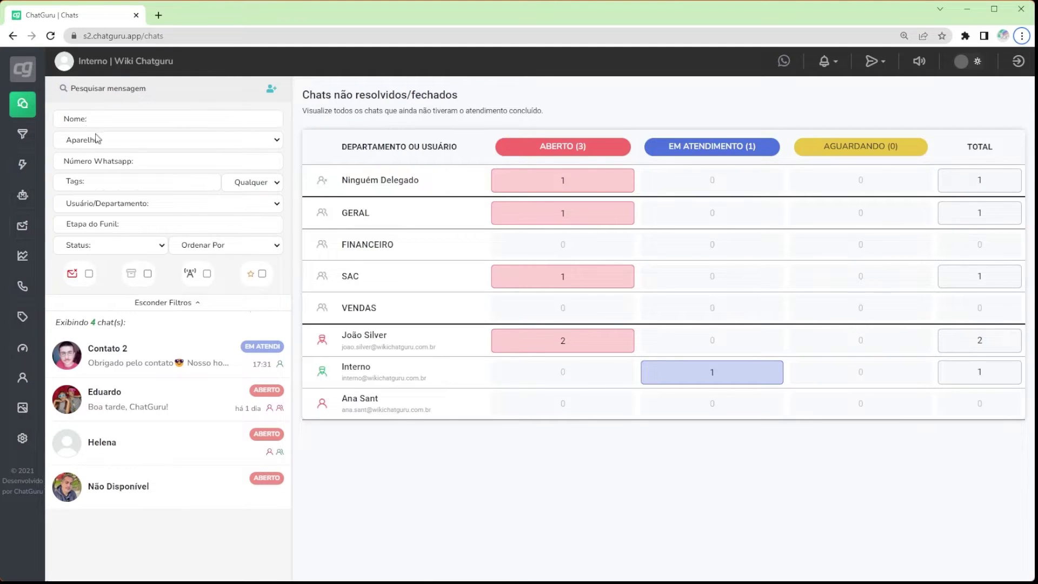
left_click(126, 184)
left_click(126, 186)
left_click(112, 258)
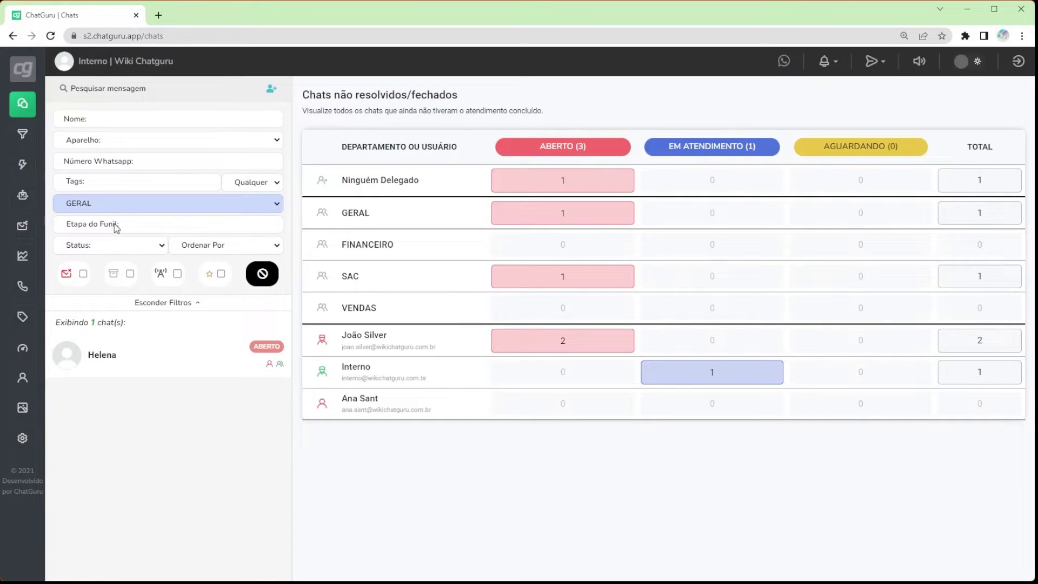
left_click(122, 322)
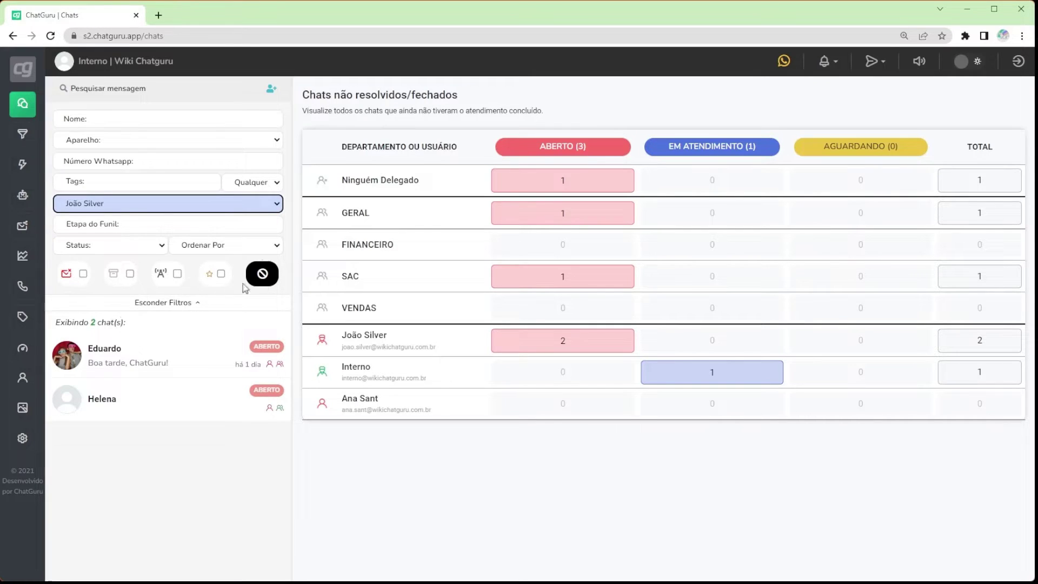
left_click(266, 274)
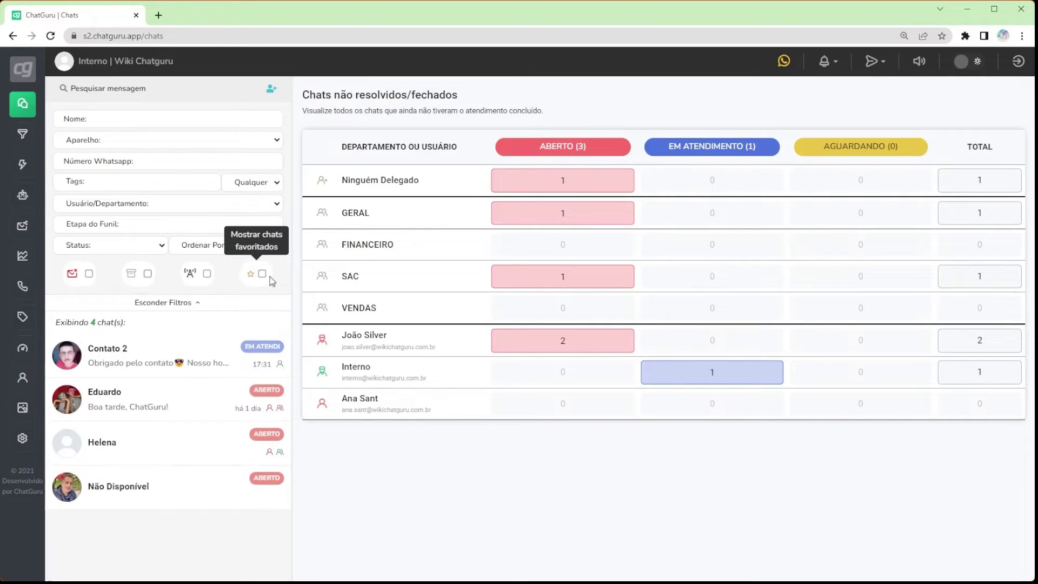
View only the archived chats, restore the full chat list and collapse the filters
left_click(148, 274)
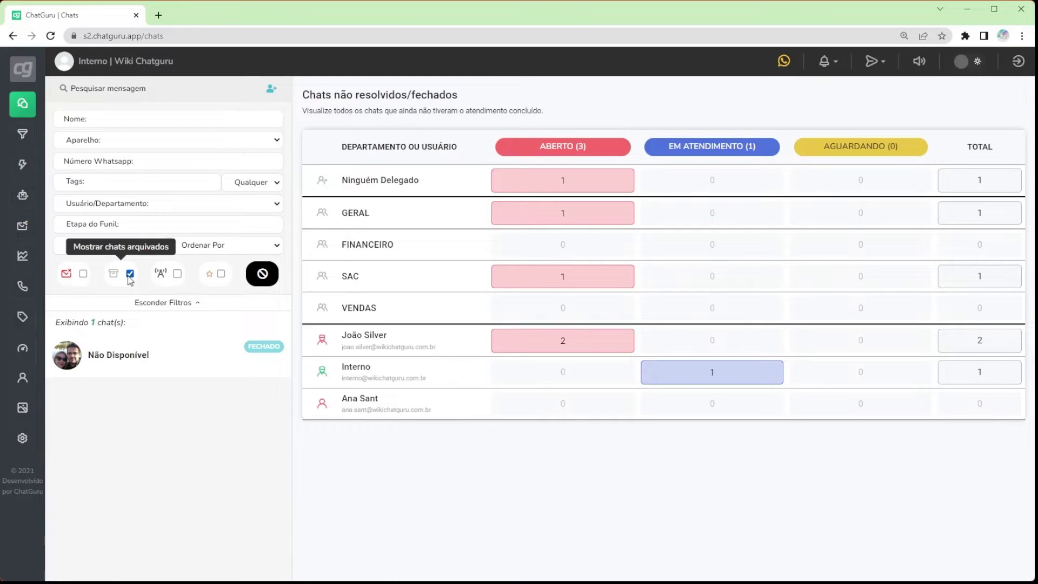
left_click(130, 274)
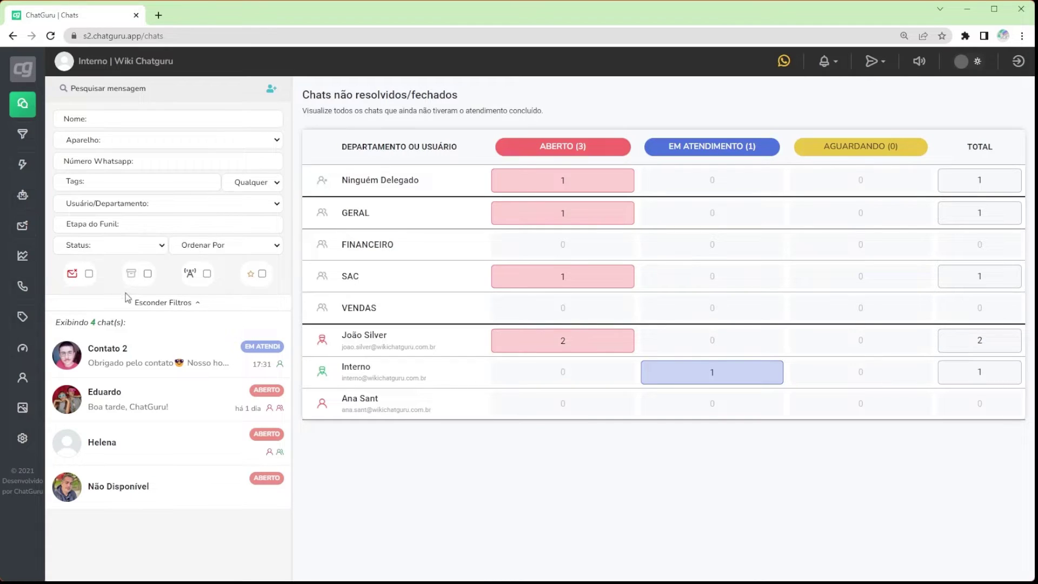
left_click(188, 304)
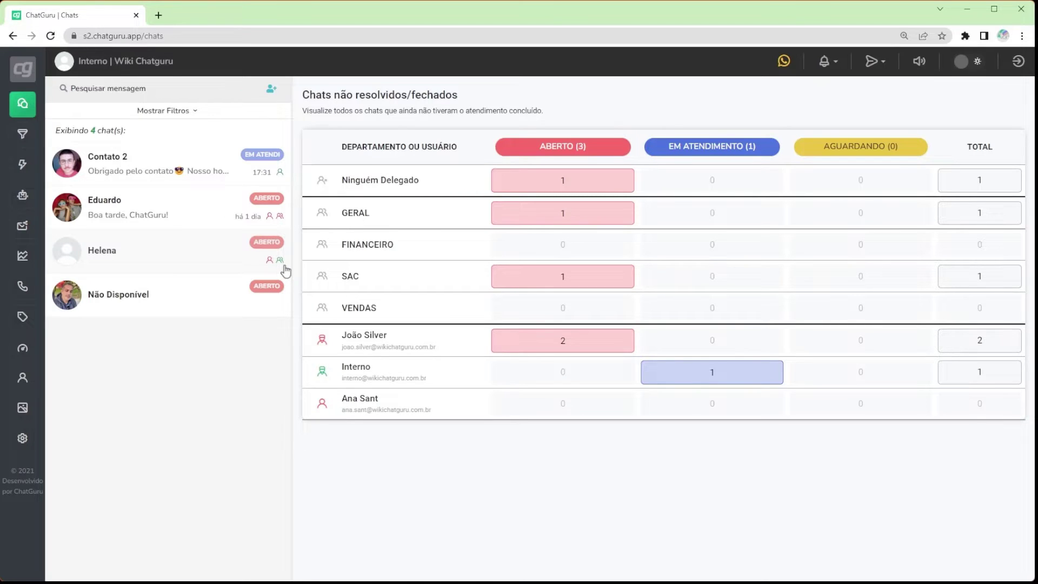
Open the Contato 2 conversation and inspect the chatbot processing details of the received message "Até!"
left_click(183, 184)
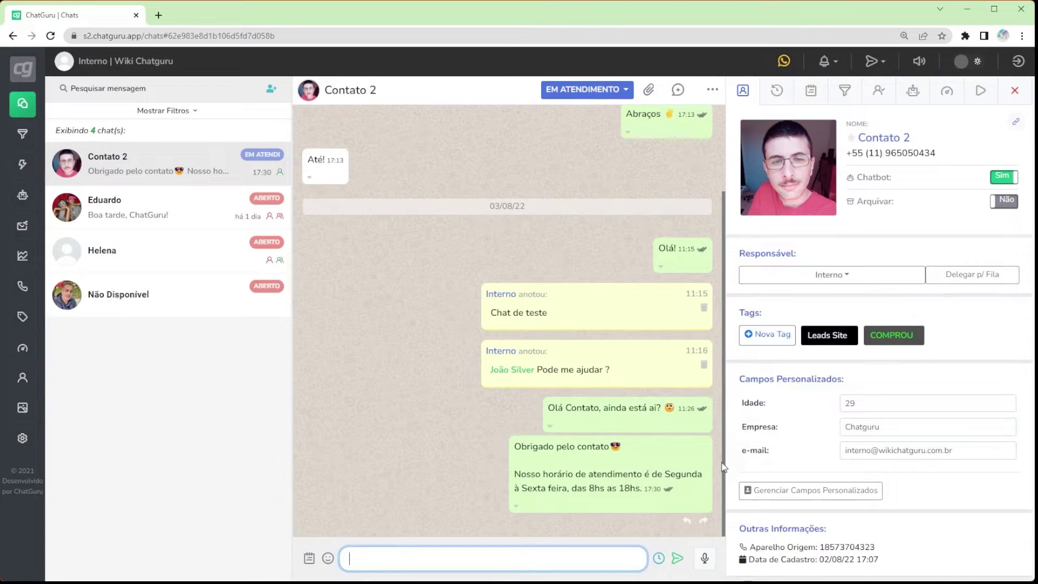
left_click_drag(725, 469, 722, 306)
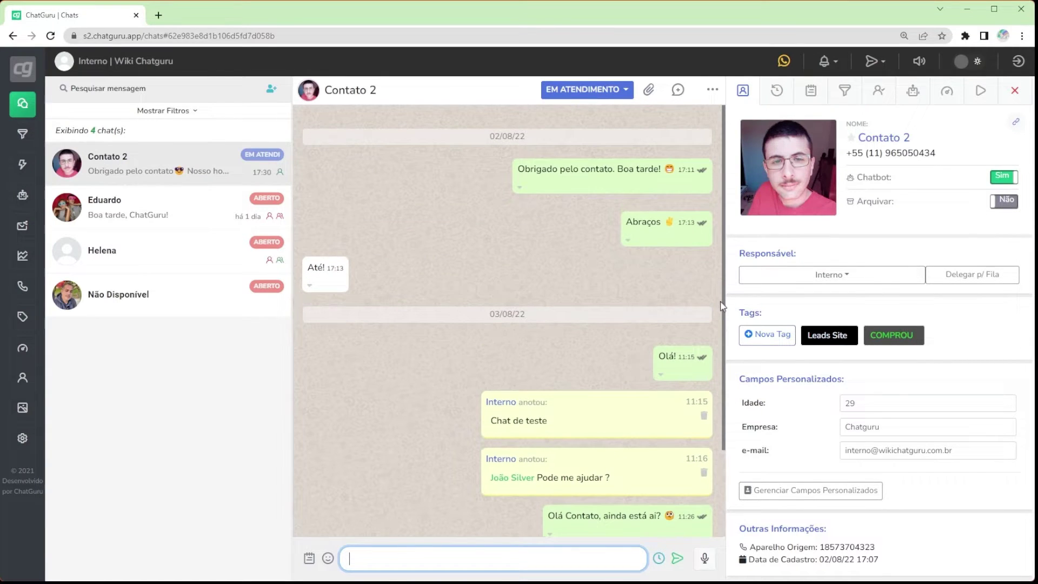
left_click(310, 287)
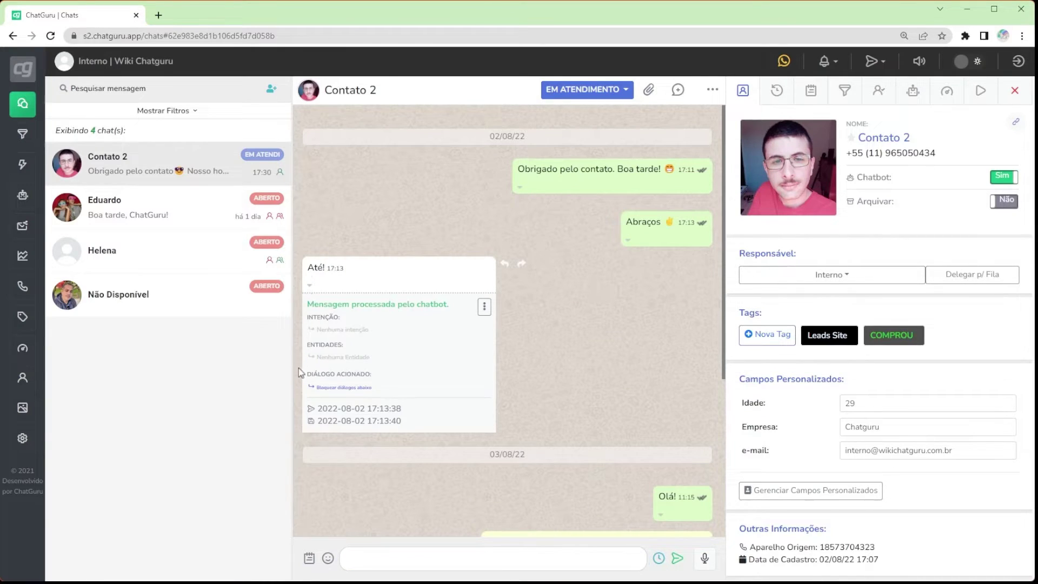
mouse_move(314, 411)
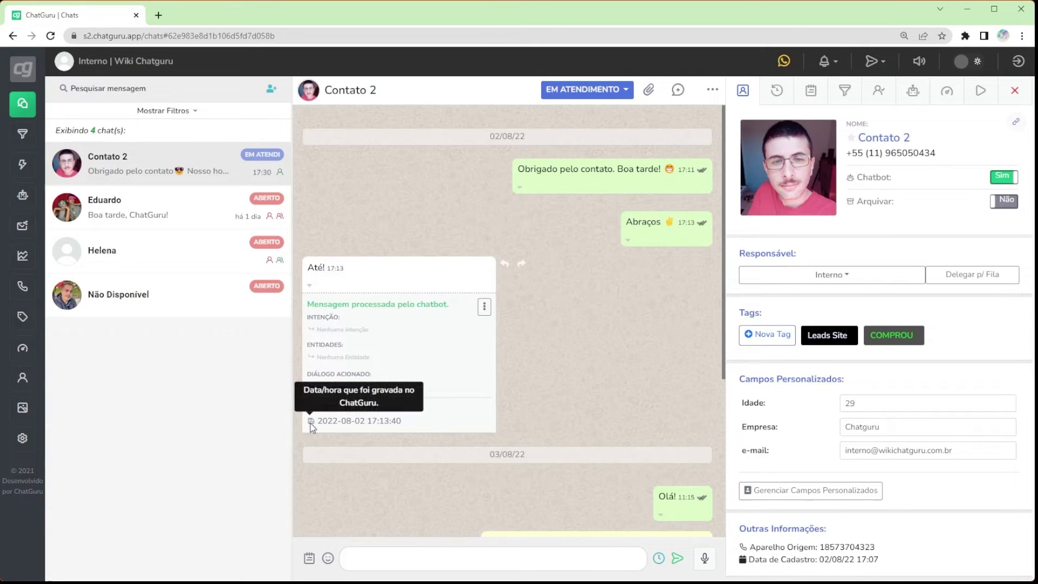
left_click(312, 292)
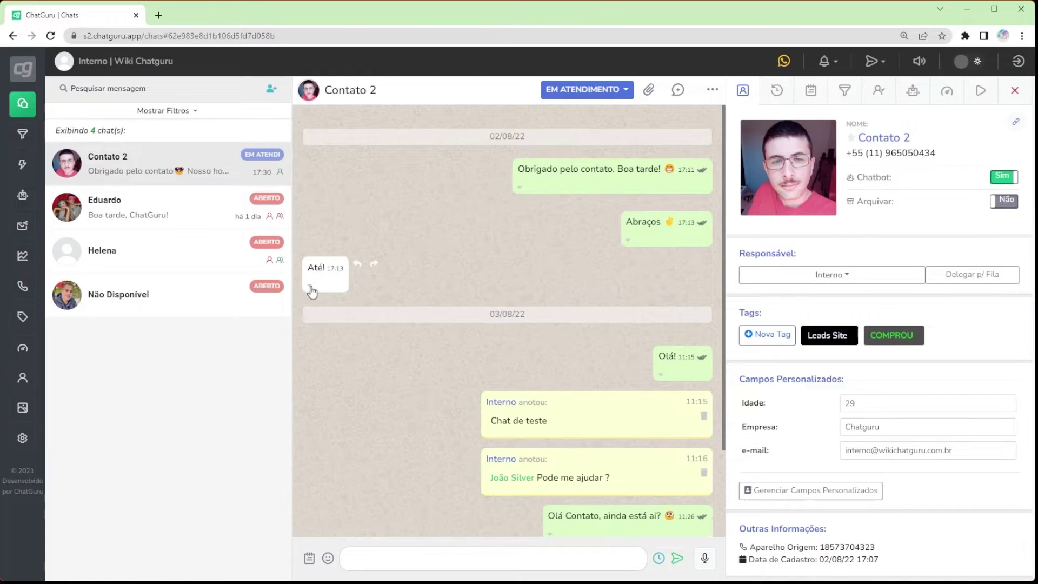
Show the sending details of the "Obrigado pelo contato. Boa tarde!", "Abraços" and last business-hours messages
left_click(520, 194)
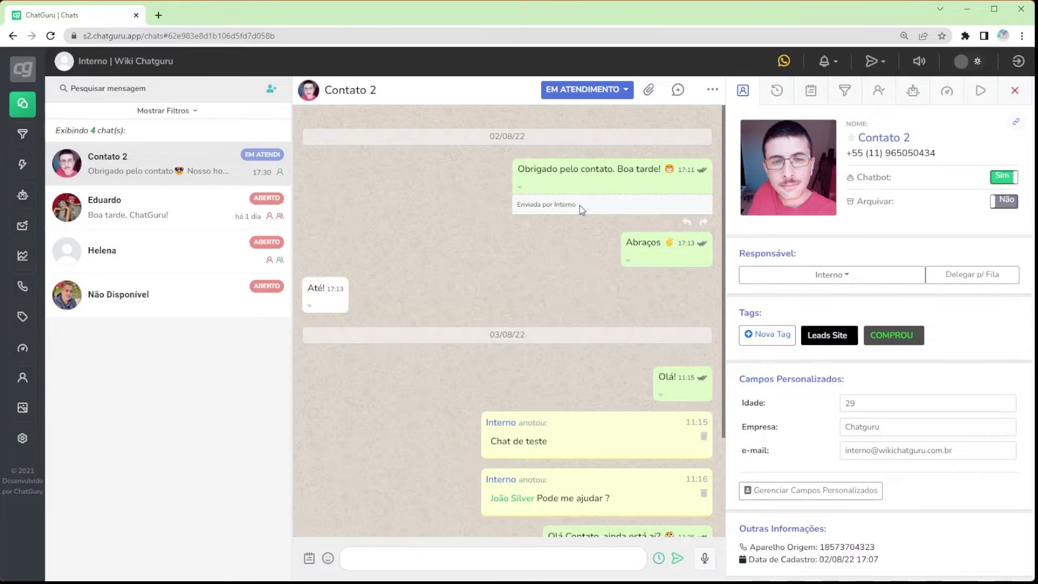
left_click(626, 262)
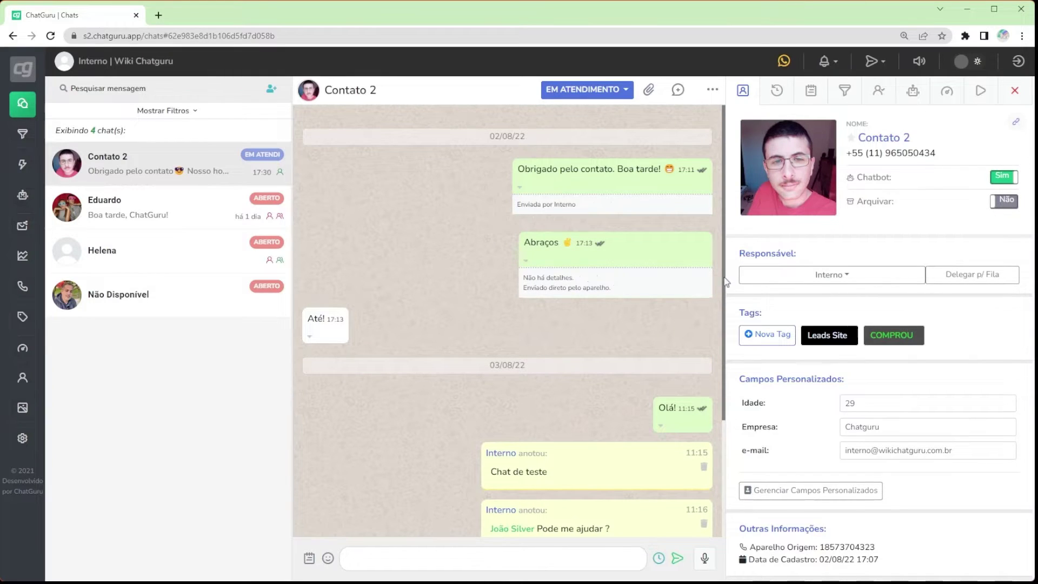
scroll(724, 287, "down", 3)
left_click(517, 506)
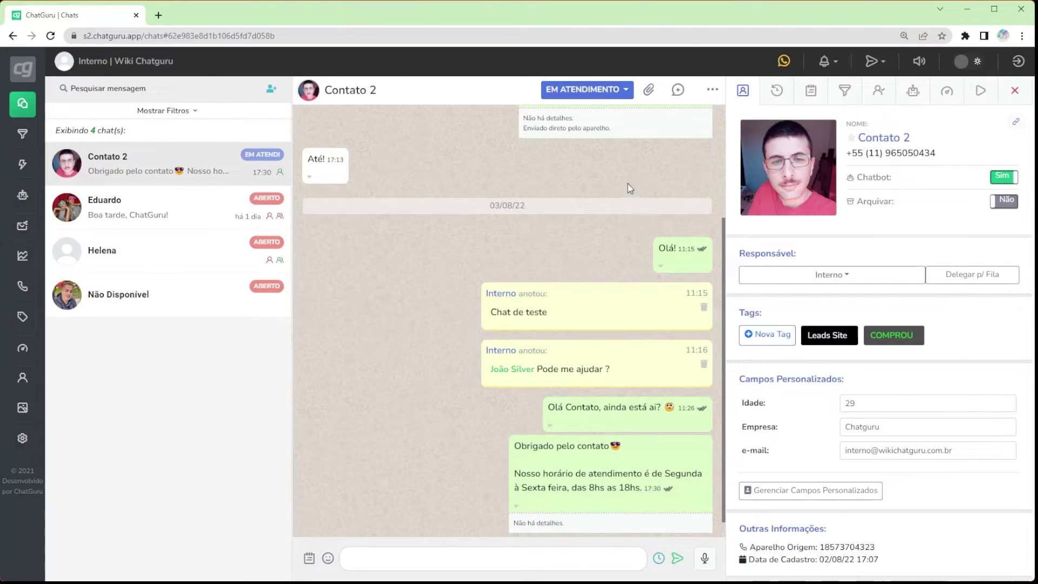
Examine the additional actions available for the chat and its rename prompt, leaving both without making changes
left_click(710, 94)
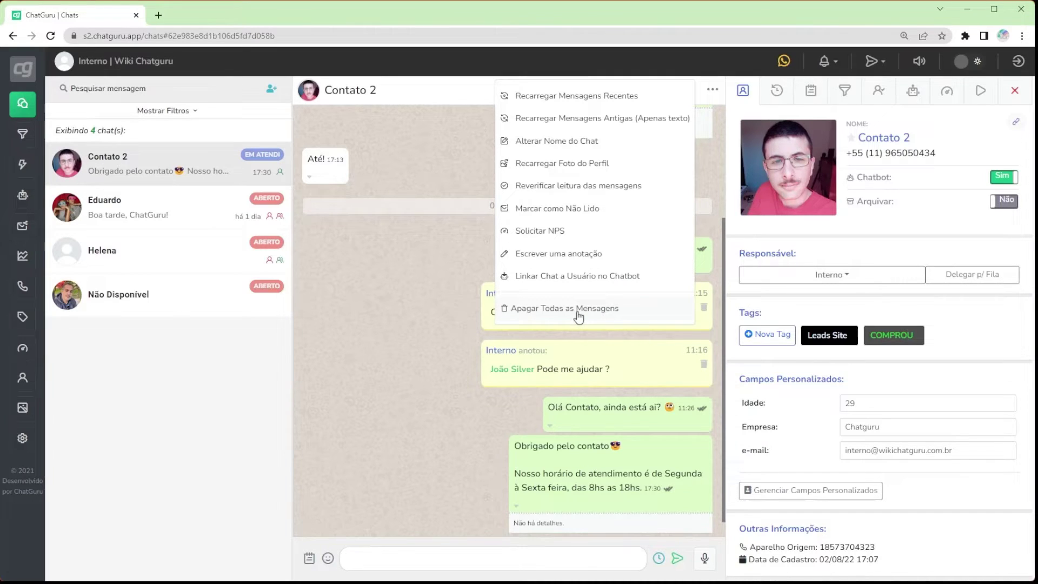
left_click(714, 91)
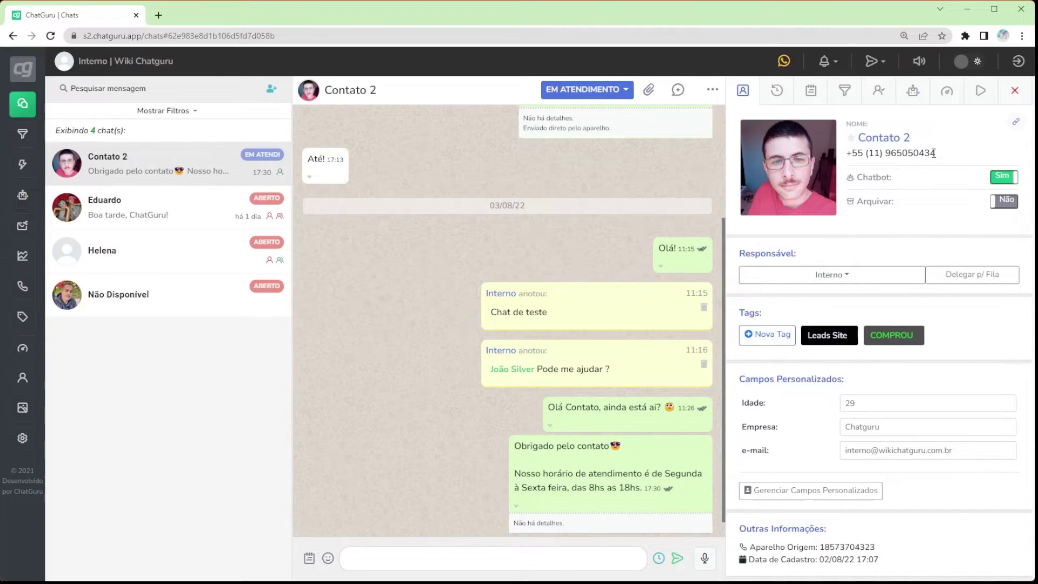
left_click(891, 142)
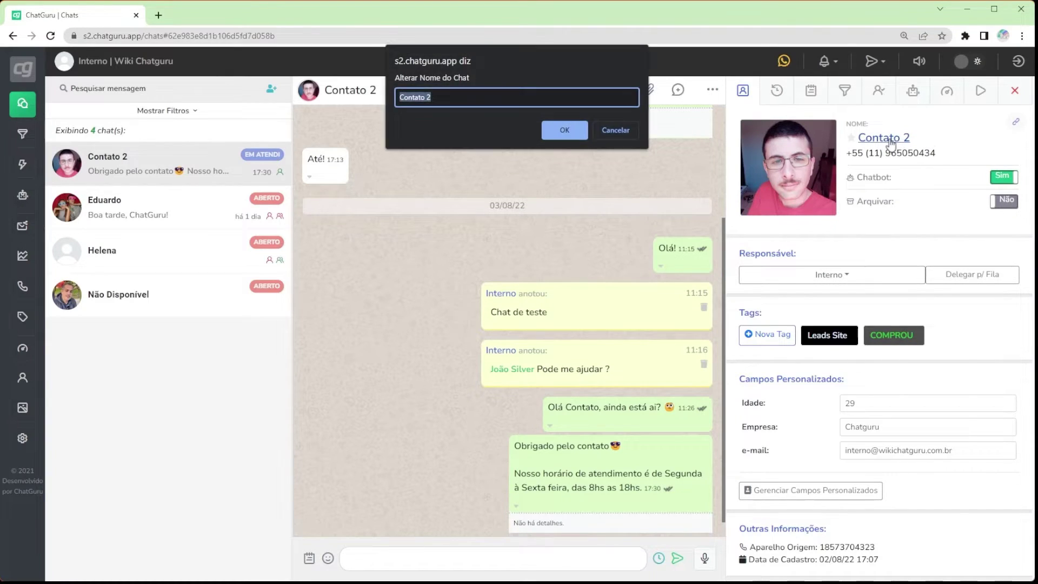
left_click(613, 135)
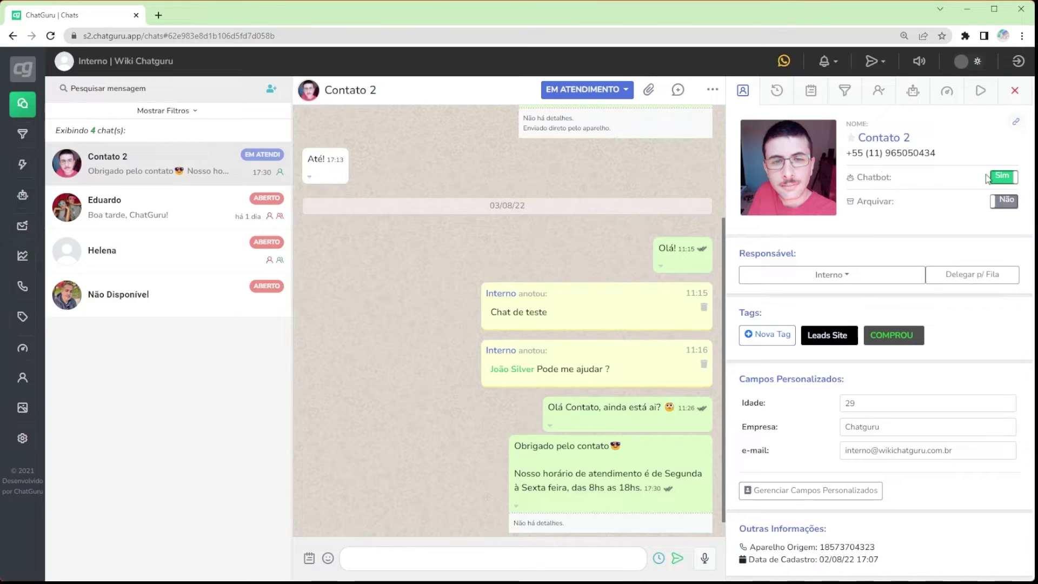
Turn the chatbot off for the Contato 2 chat and turn it back on
left_click(1005, 177)
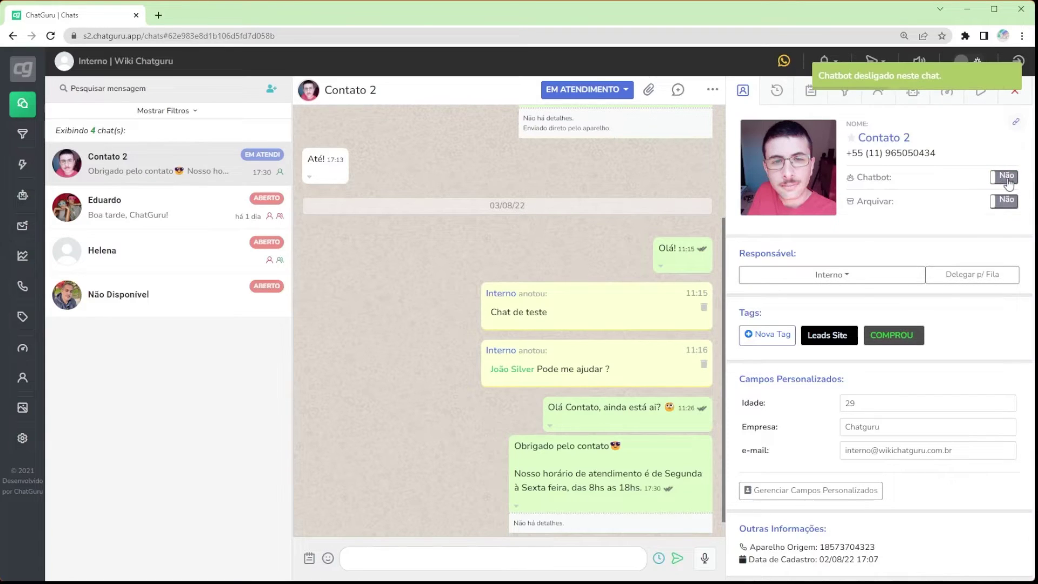
left_click(1008, 183)
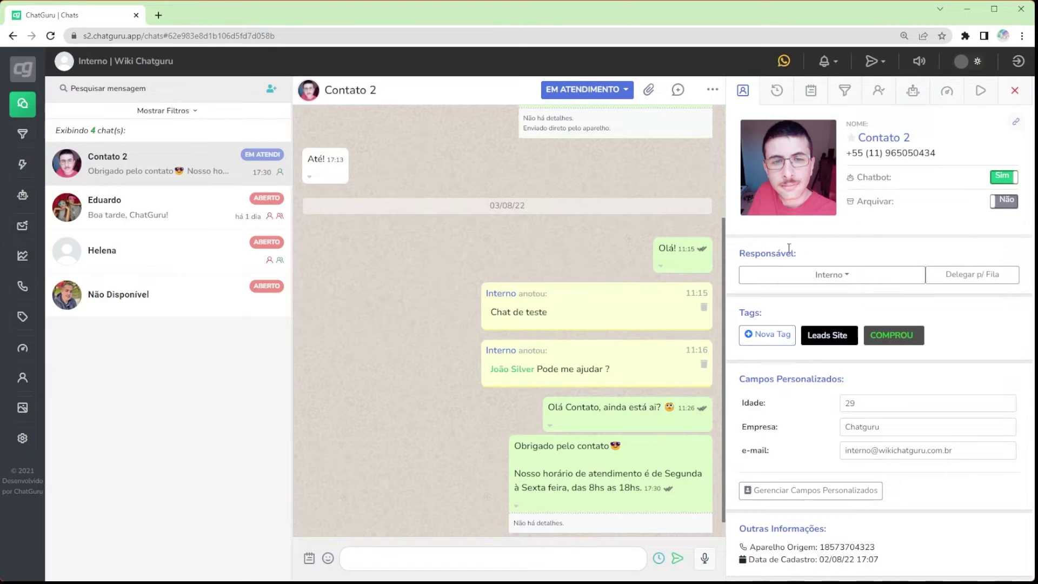
Set the chat's responsible users to the first listed user and Interno
left_click(811, 274)
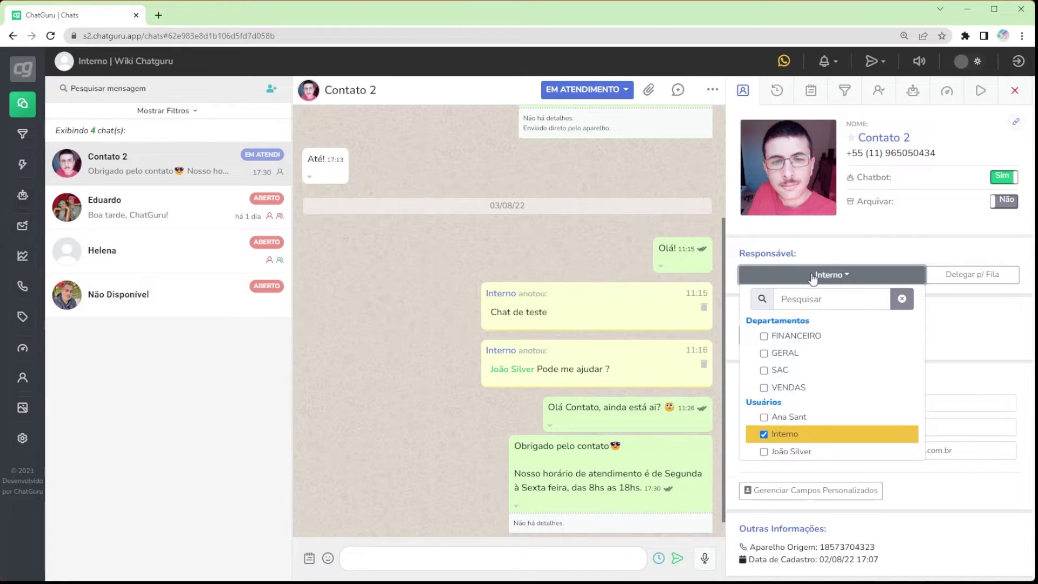
left_click(793, 436)
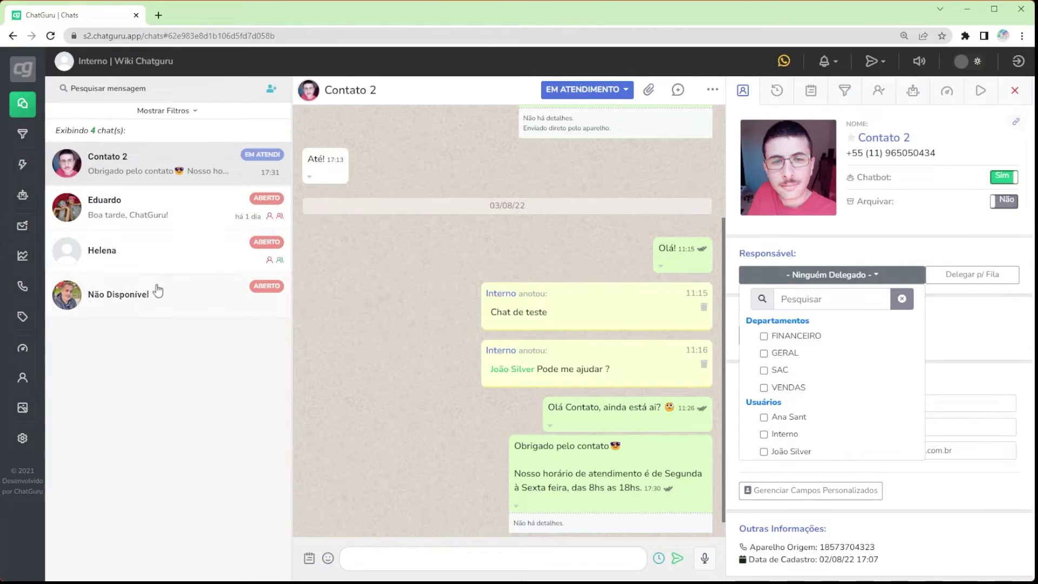
left_click(788, 419)
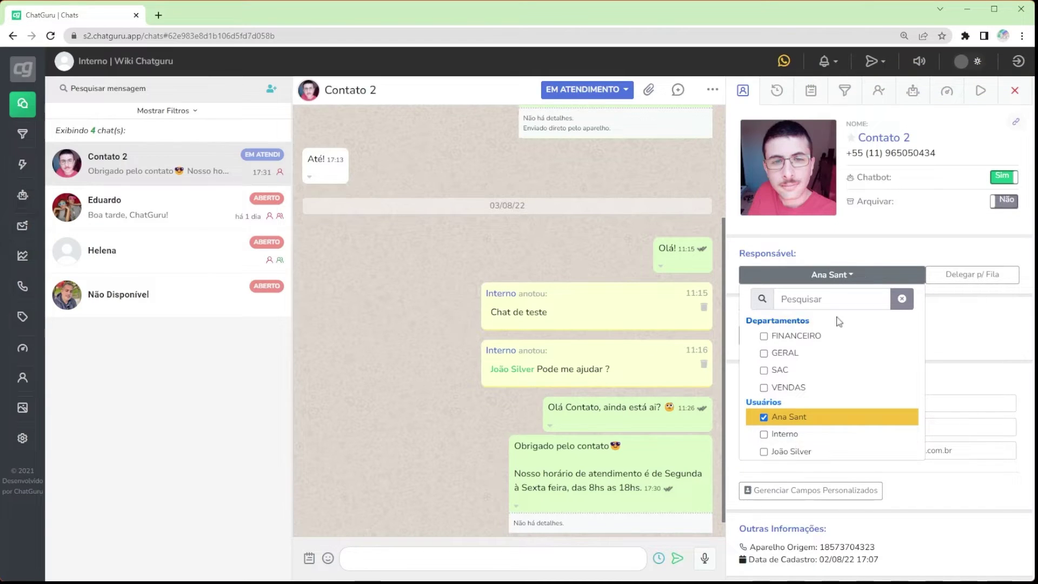
left_click(811, 433)
left_click(831, 270)
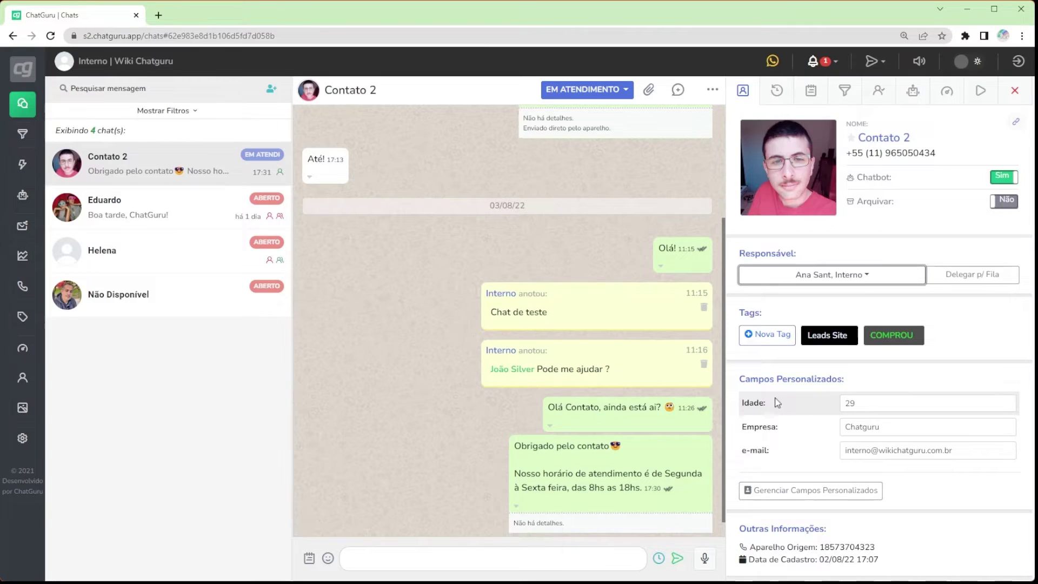
Reorder the custom fields by setting the order of Idade to 1 and of e-mail to 0
left_click(818, 503)
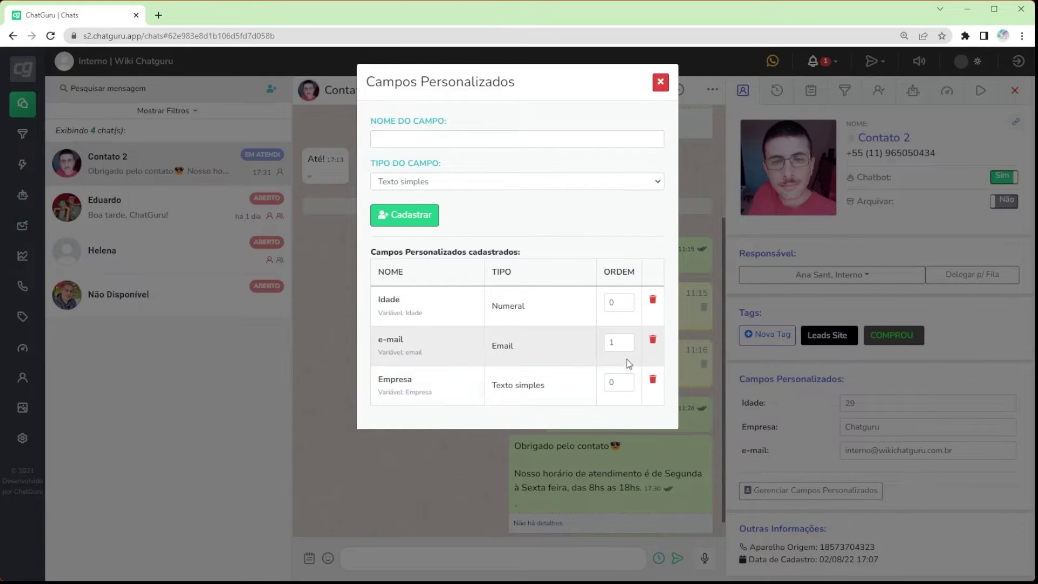
left_click(625, 300)
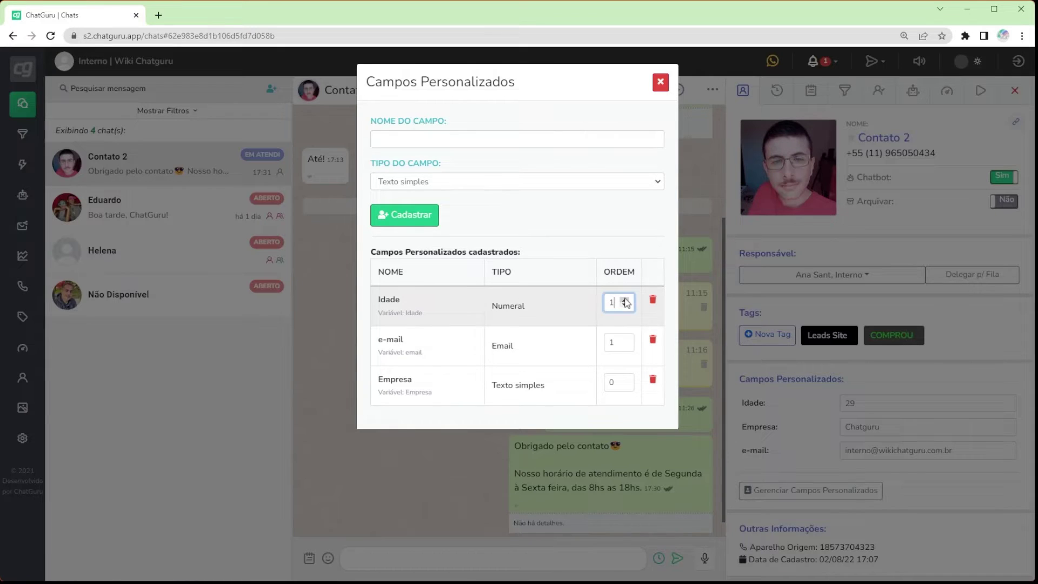
left_click(625, 346)
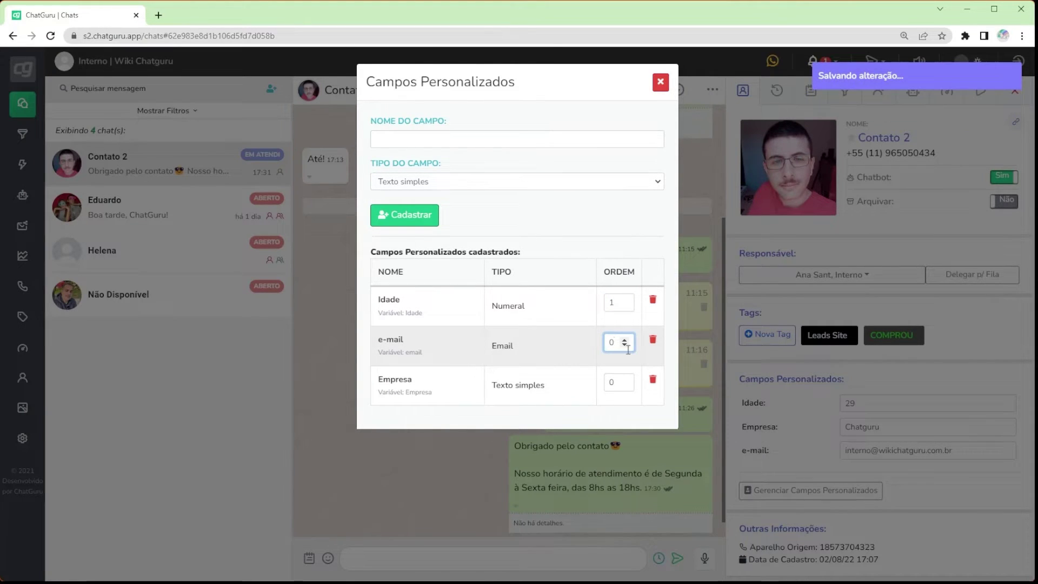
left_click(661, 82)
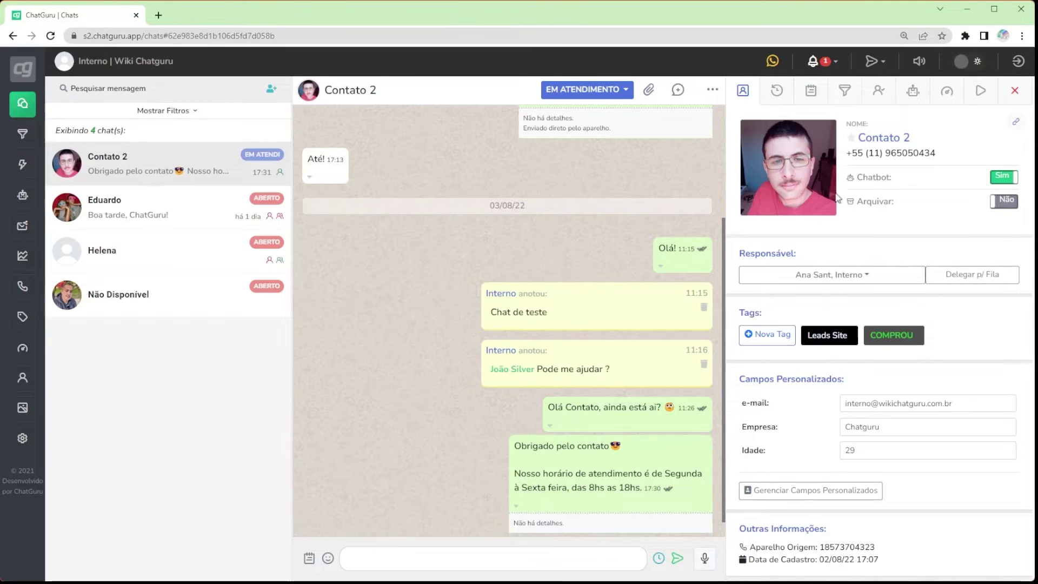
View the chat's service history, internal notes and history of delegated users
left_click(784, 96)
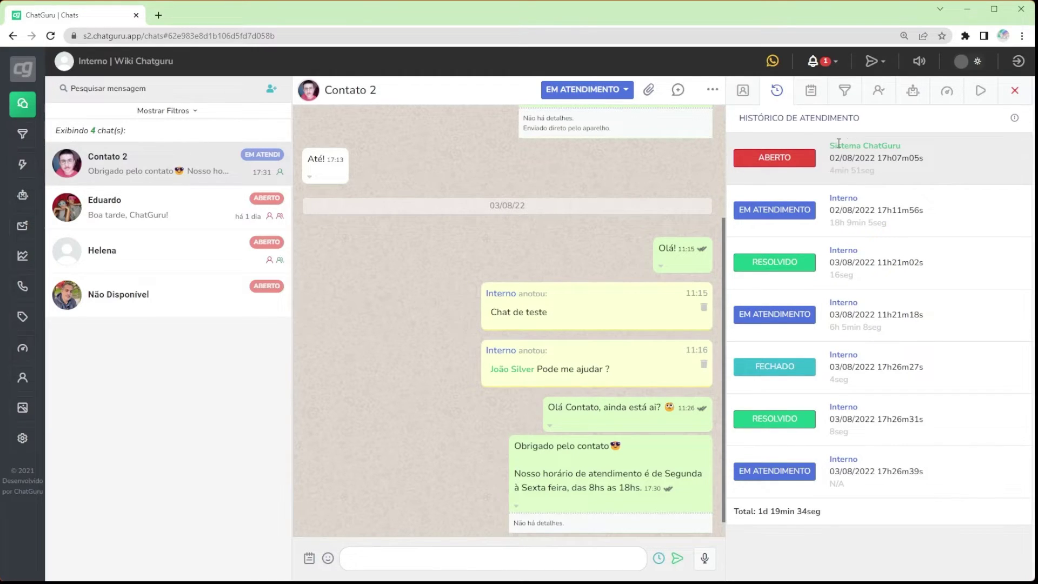
left_click(814, 94)
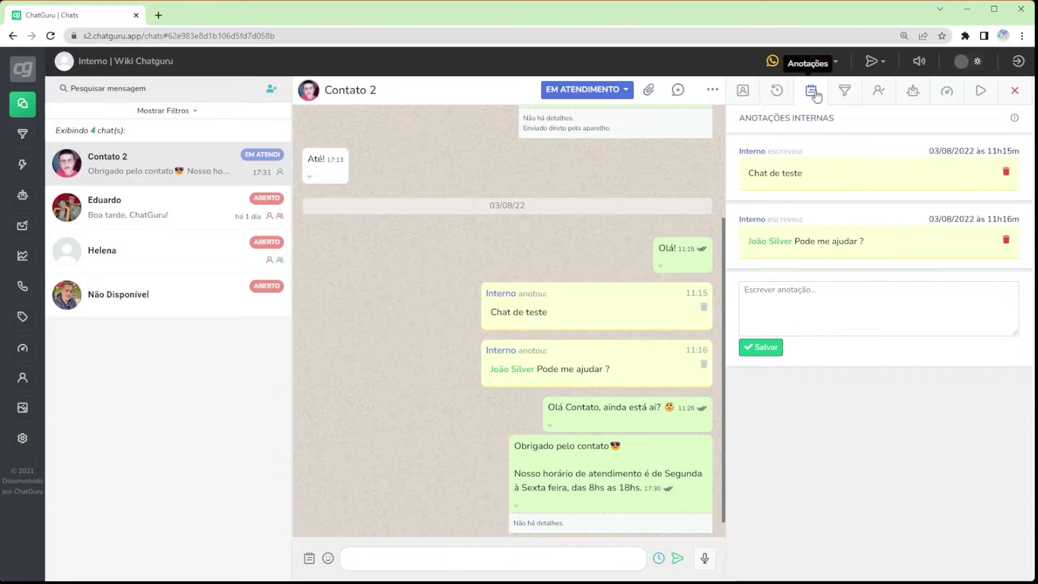
left_click(881, 93)
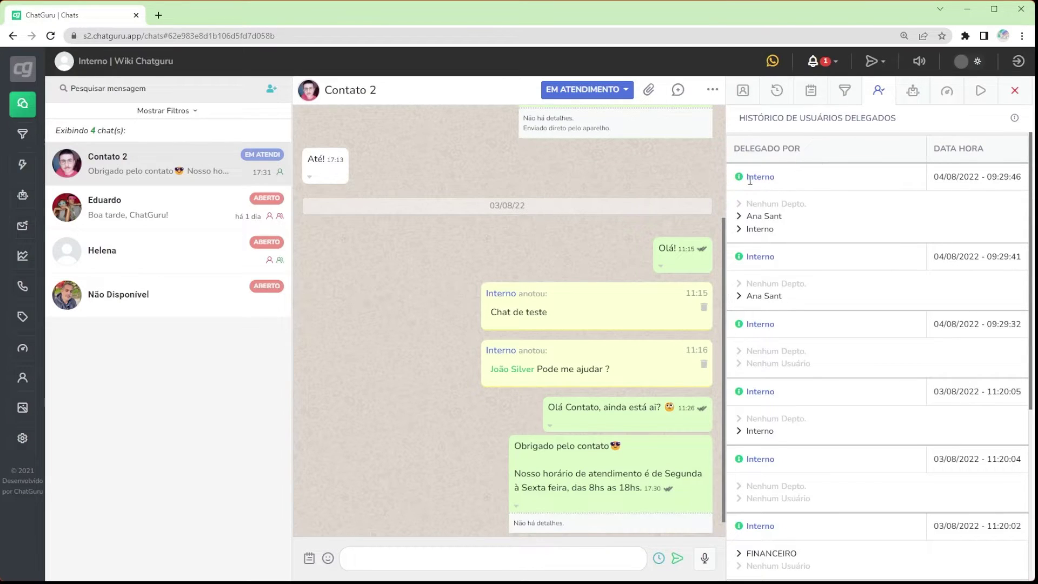
Examine the Contato 2 chat's delegated-users history and media history, closing the chat at the end
mouse_move(740, 179)
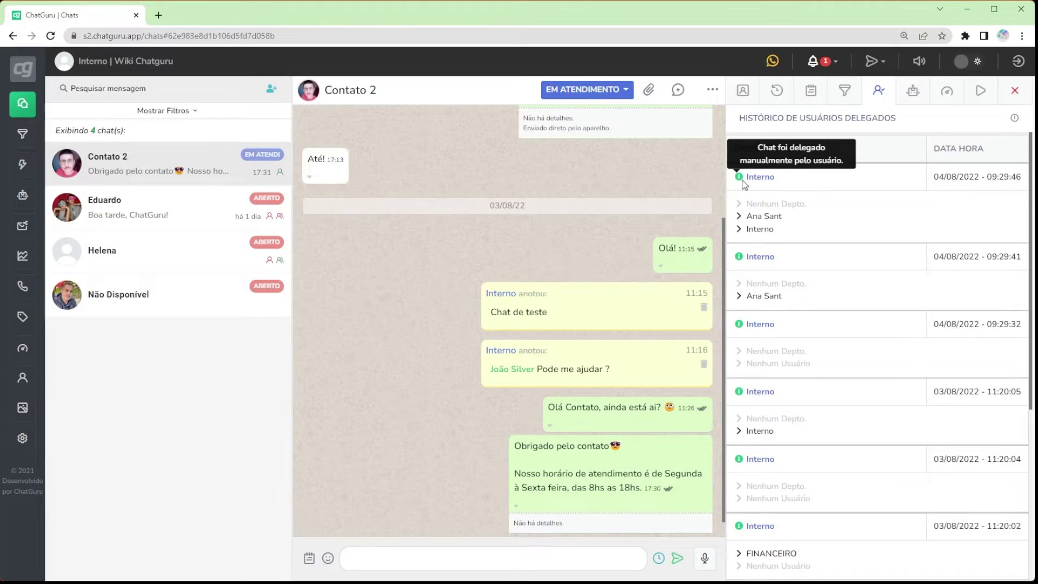
scroll(743, 184, "down", 5)
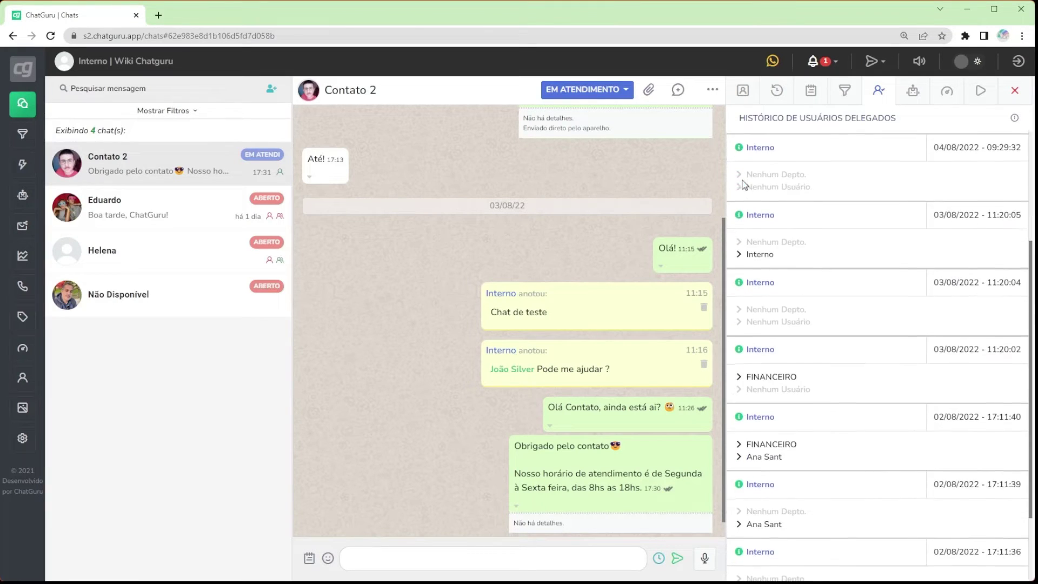
mouse_move(739, 518)
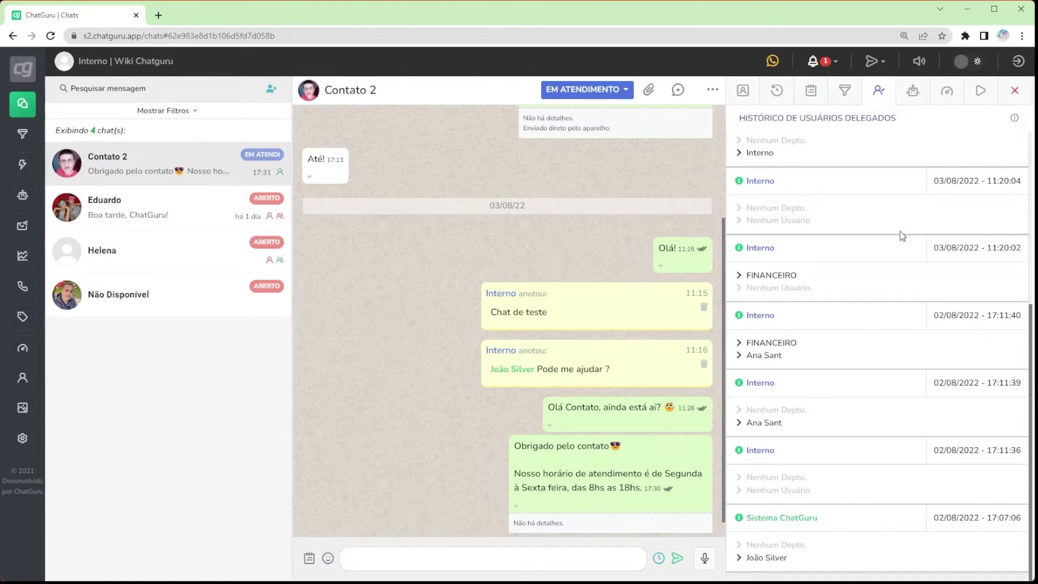
left_click(984, 98)
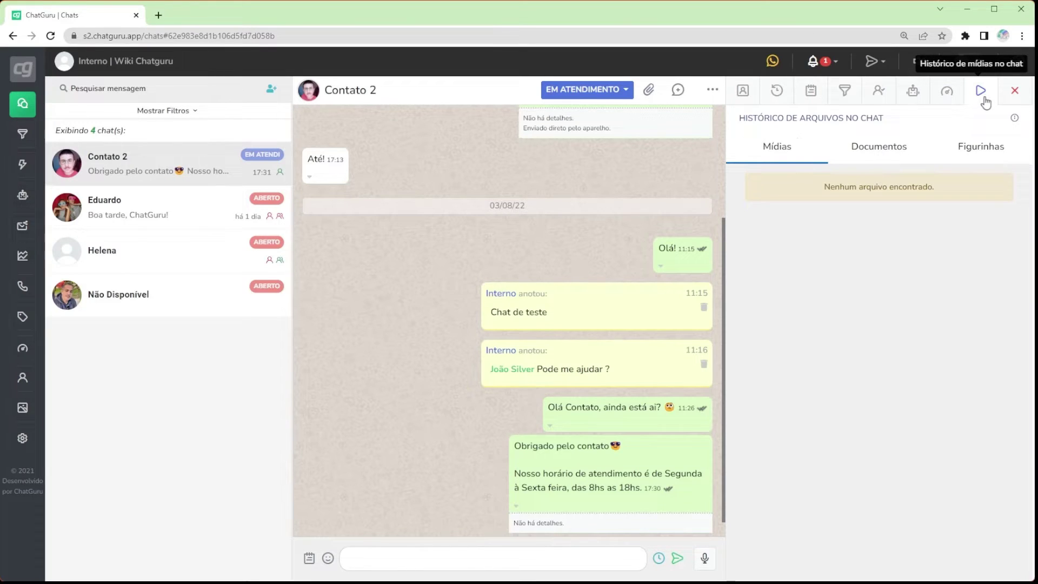
left_click(1016, 91)
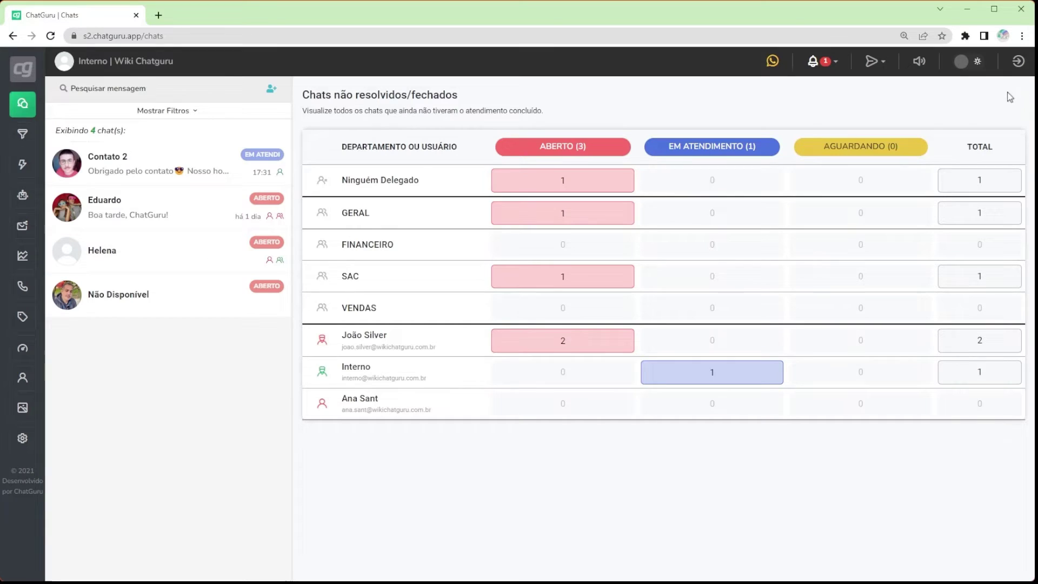
Change the description of the phone listed in the WhatsApp phones area to Central
mouse_move(22, 134)
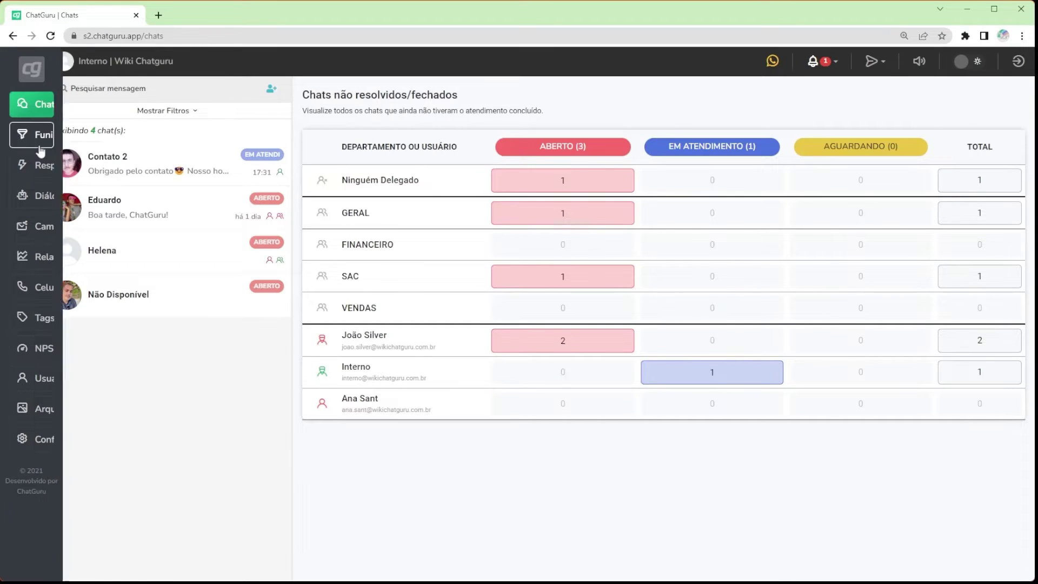
left_click(51, 291)
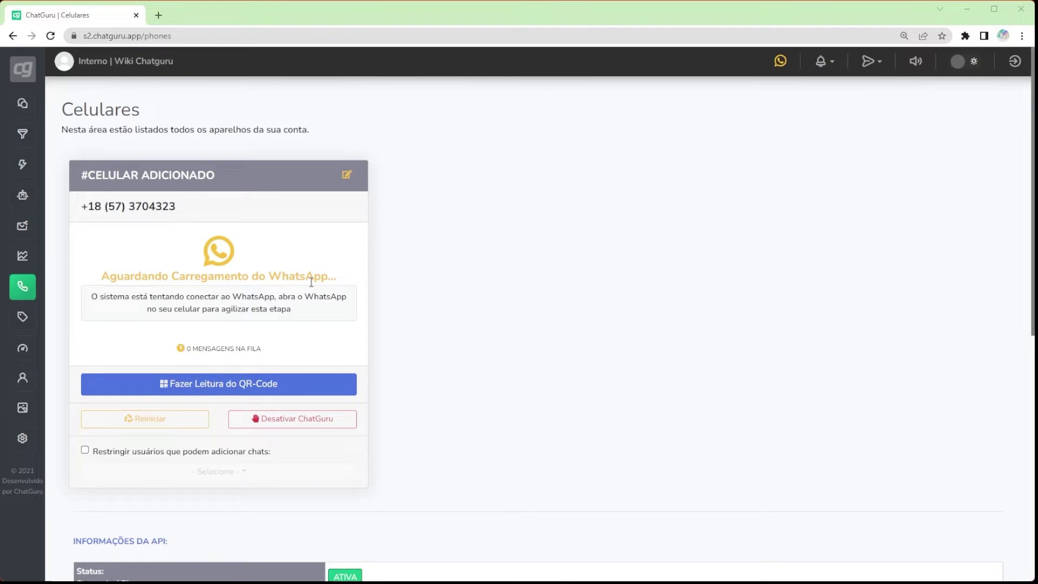
mouse_move(777, 59)
left_click(347, 175)
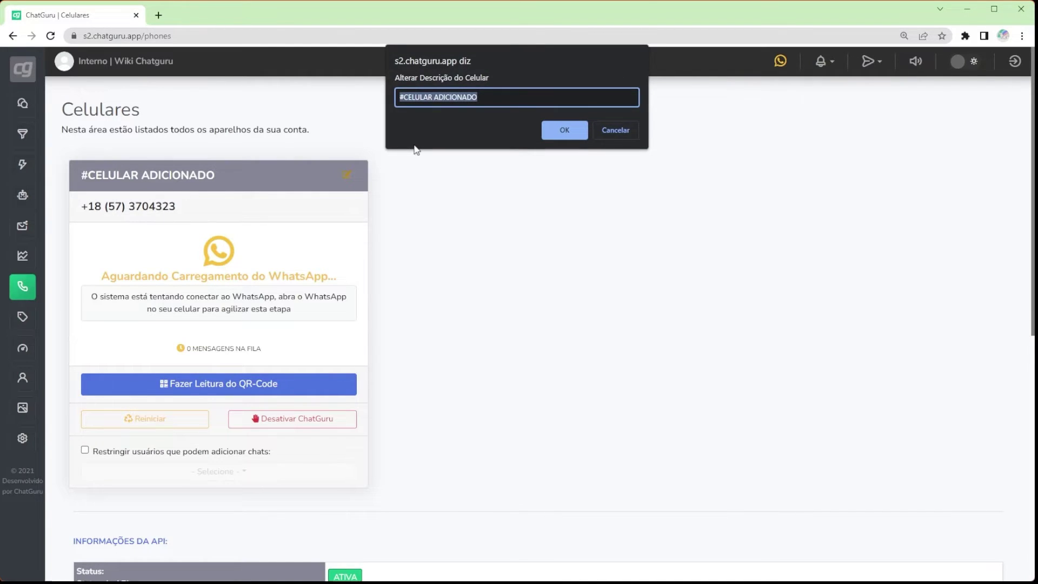
type("Central")
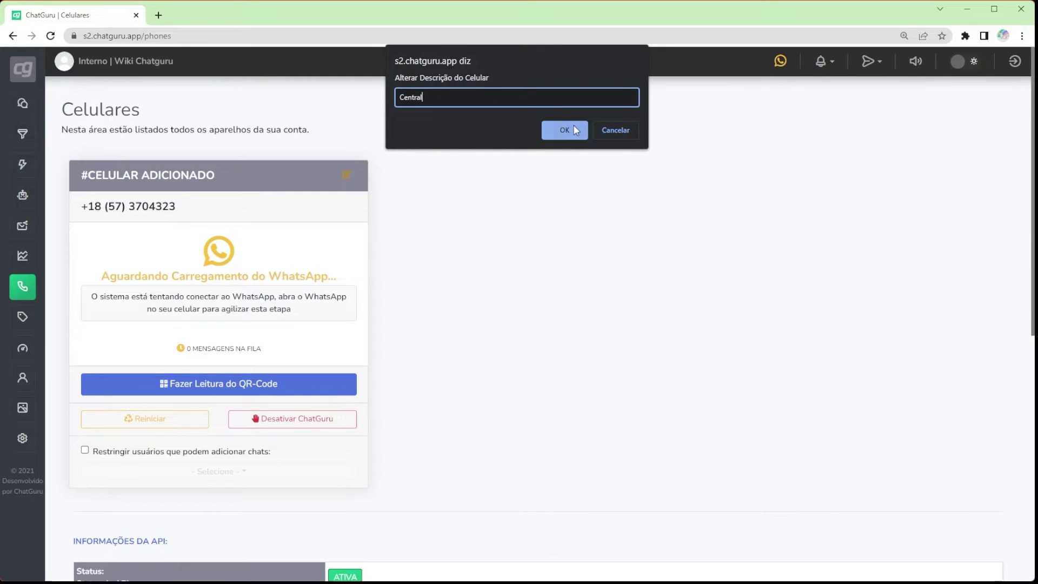
left_click(573, 128)
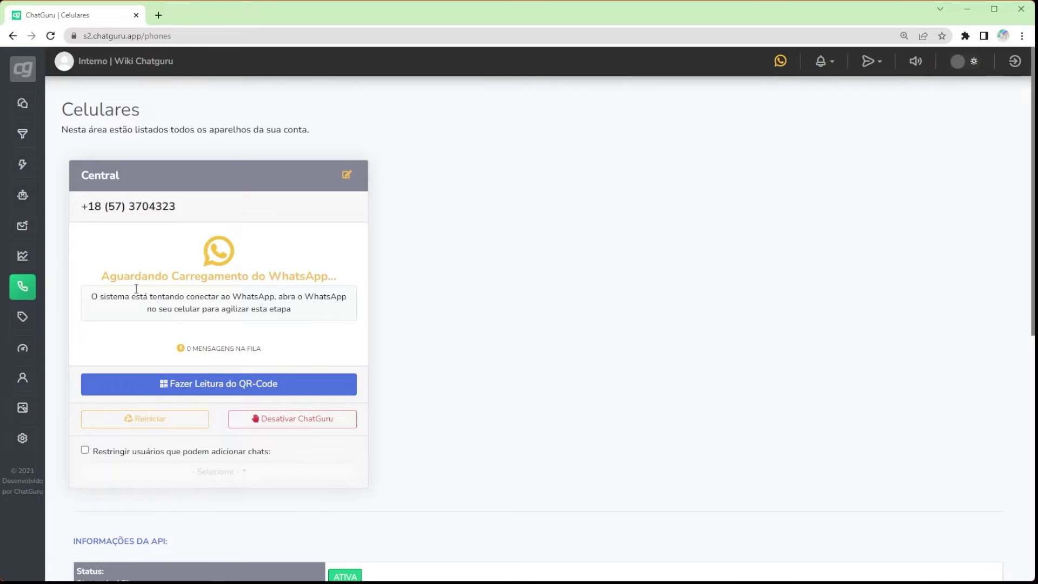
Connect the Central phone through its QR code capture and WhatsApp window, returning to the WhatsApp phones list
left_click(226, 391)
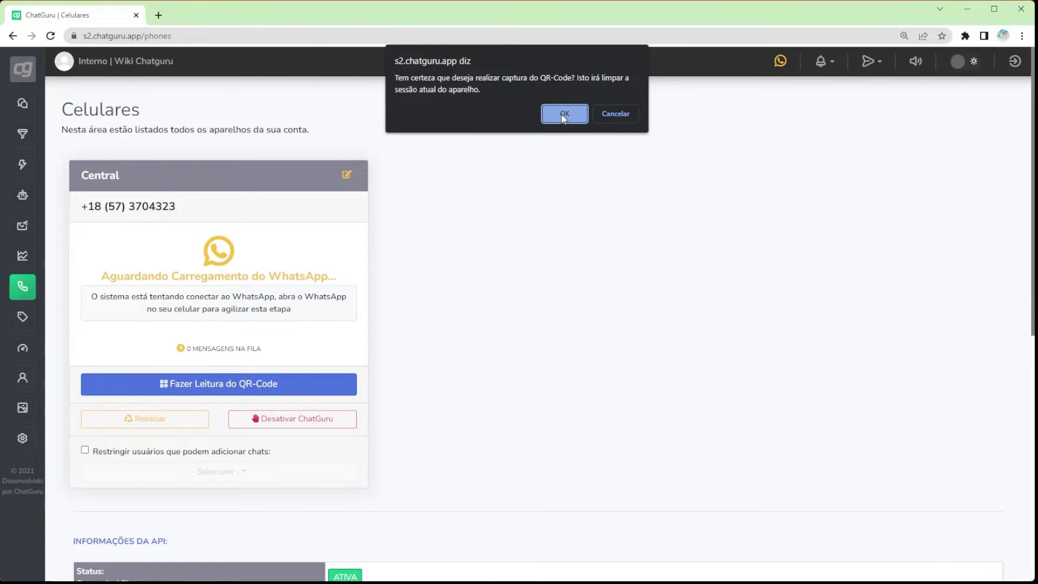
left_click(563, 115)
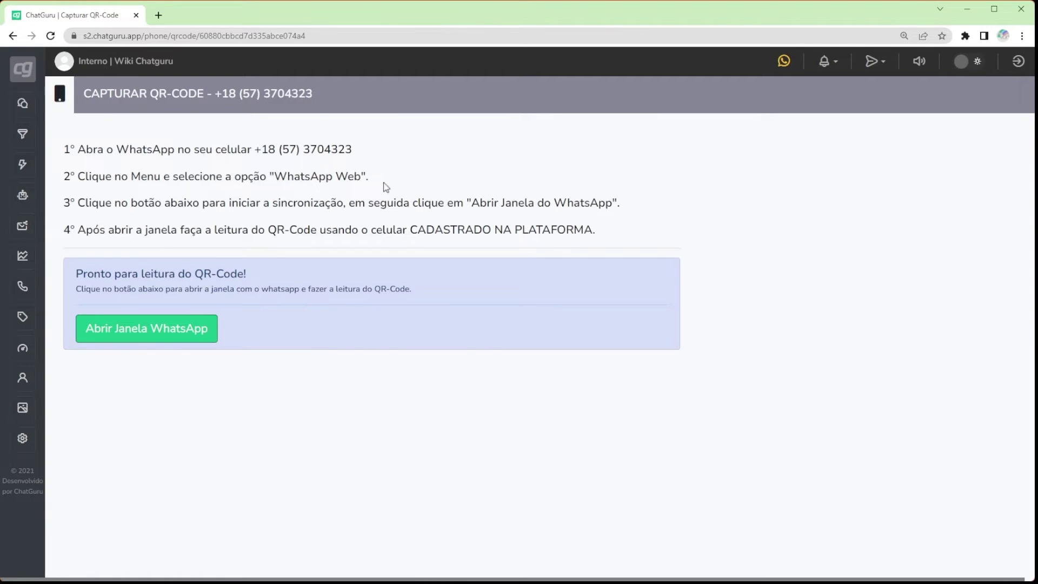
key("alt")
left_click(151, 335)
mouse_move(15, 288)
left_click(38, 296)
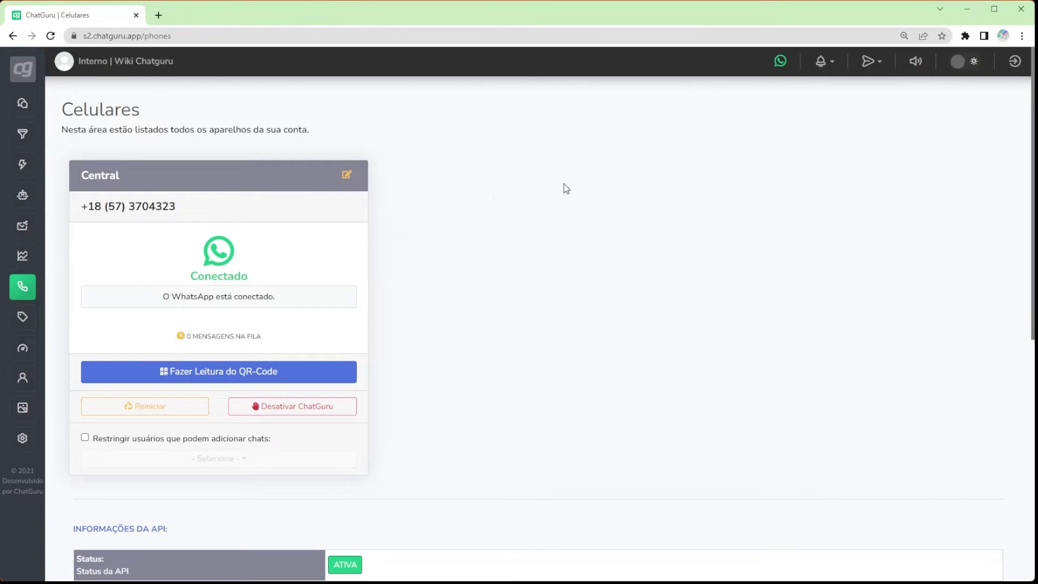
Check the WhatsApp connection status and look through the API information and the deactivated WhatsApp phones
mouse_move(776, 64)
scroll(471, 232, "down", 8)
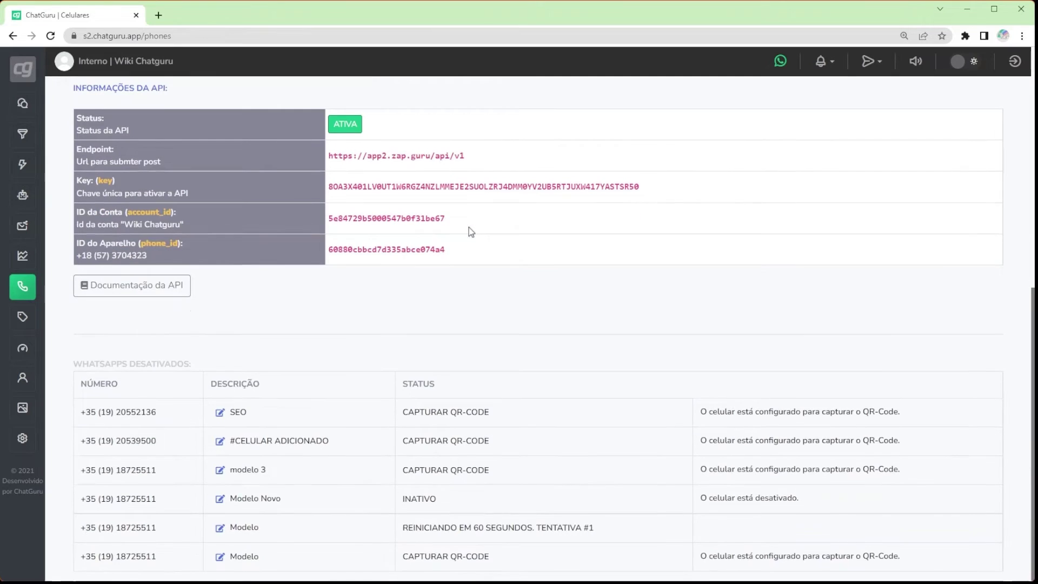
scroll(471, 232, "up", 3)
scroll(471, 231, "up", 1)
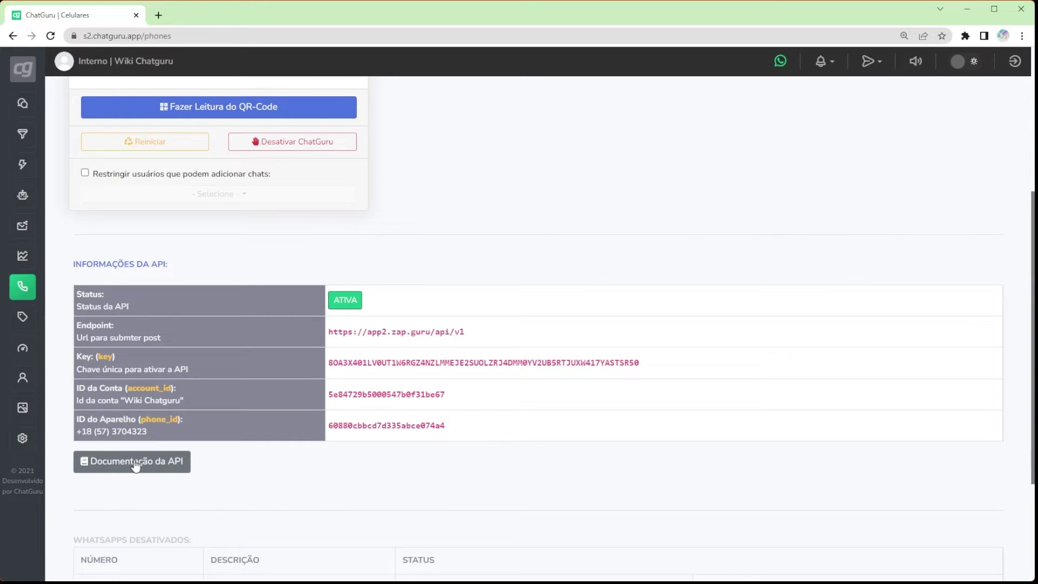
scroll(168, 409, "up", 5)
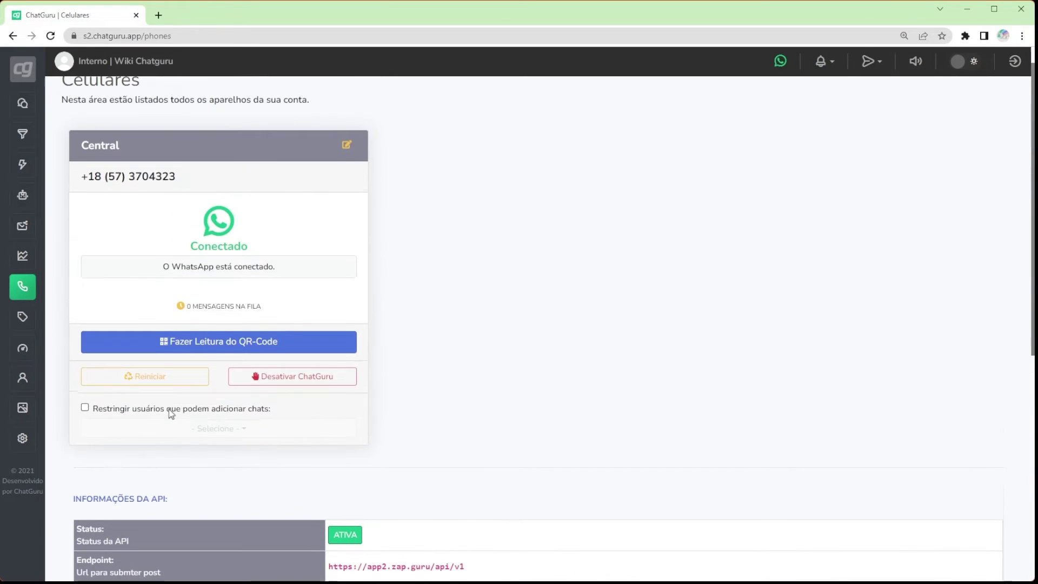
Generate the access report for all users with the default login dates
mouse_move(35, 260)
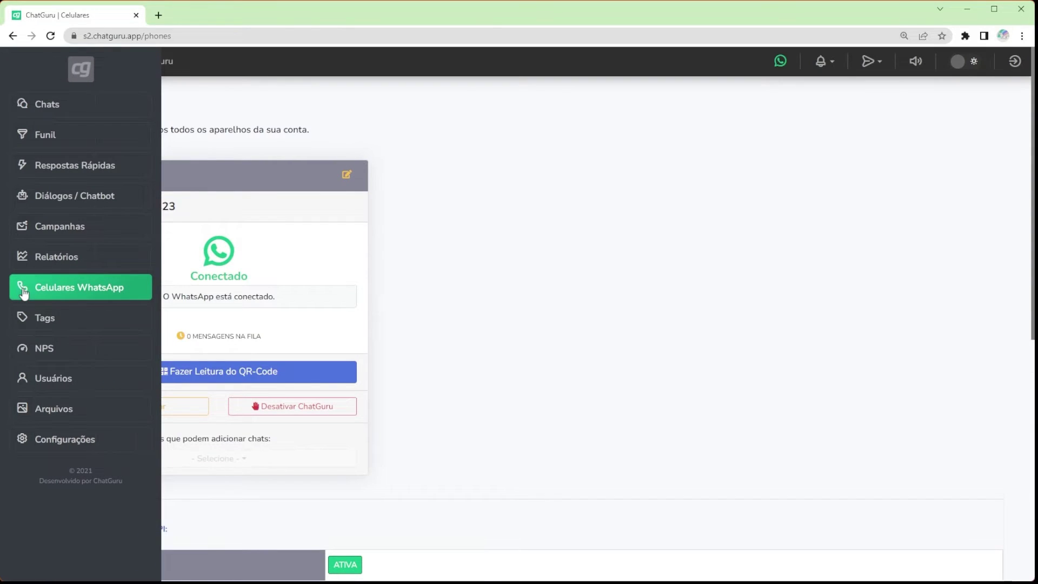
left_click(35, 259)
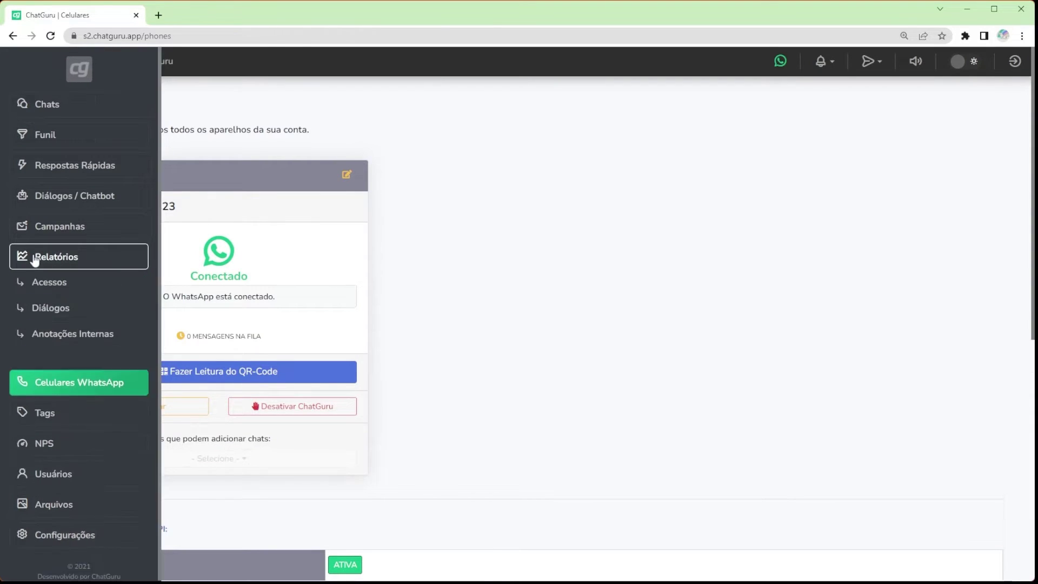
left_click(108, 281)
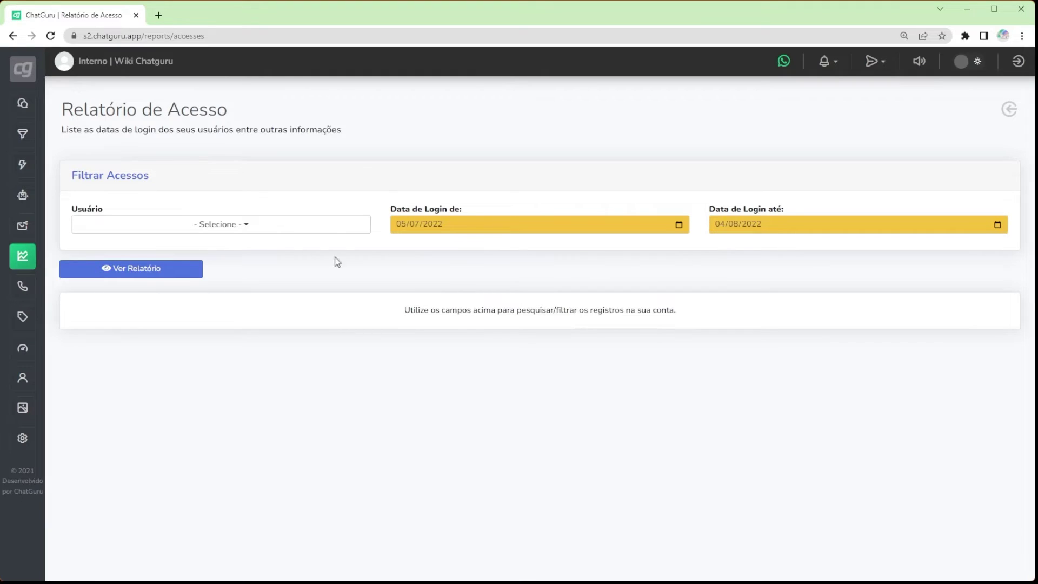
left_click(150, 274)
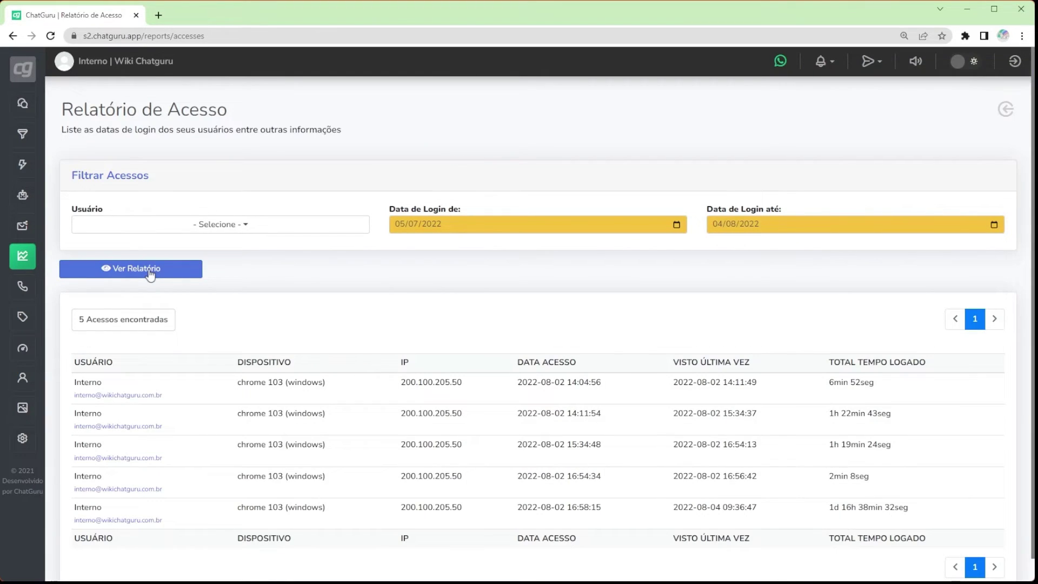
Generate the dialogs report without setting any filters
left_click(44, 258)
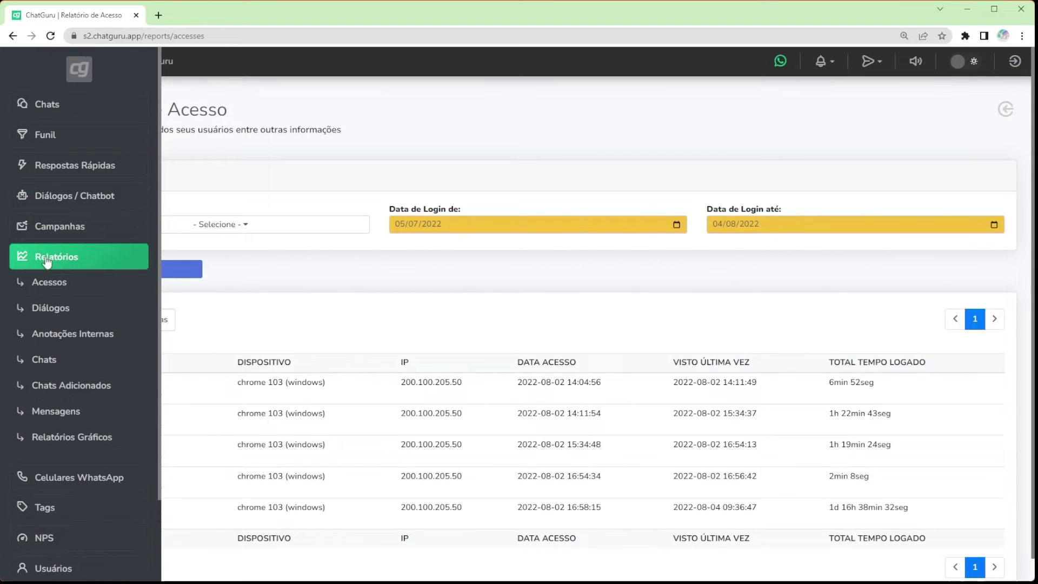
left_click(95, 319)
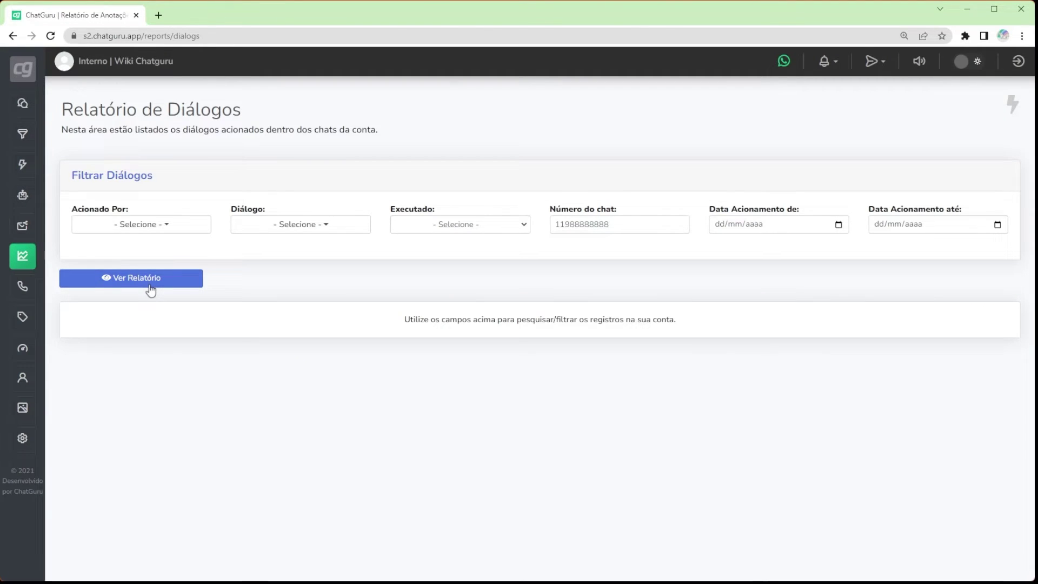
left_click(150, 286)
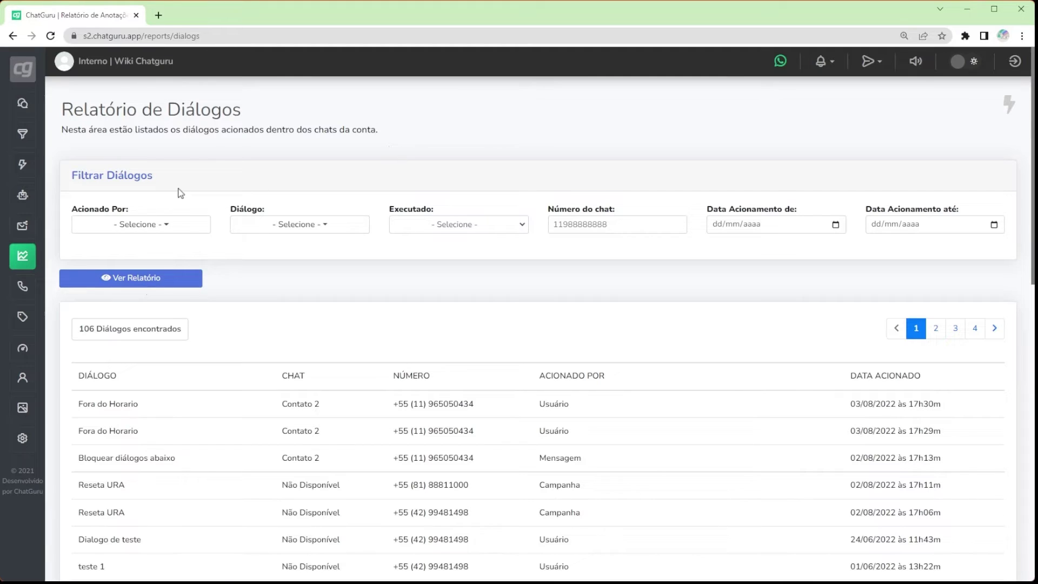
Generate the internal notes report without setting any filters
left_click(20, 258)
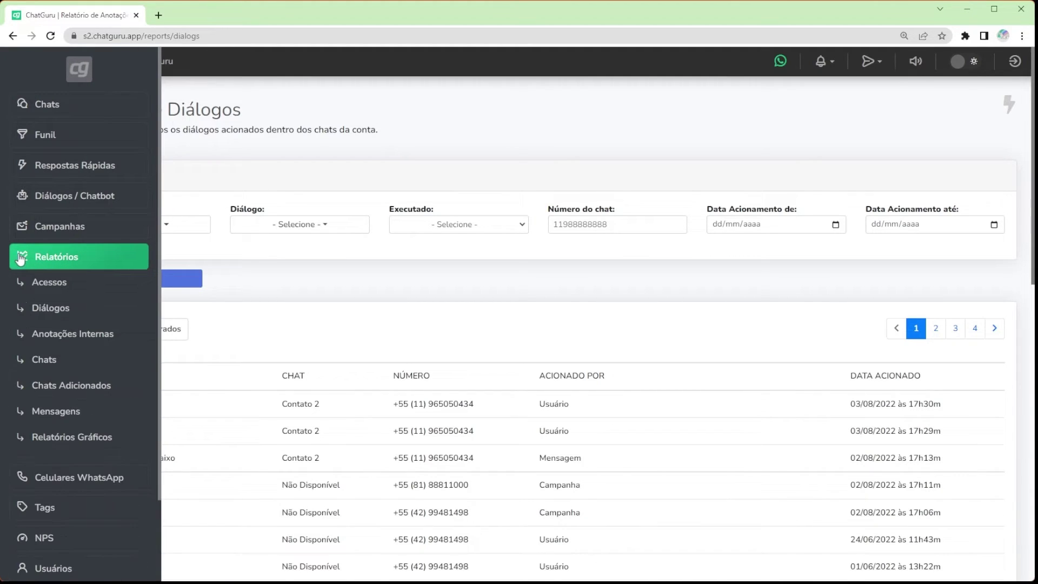
left_click(120, 334)
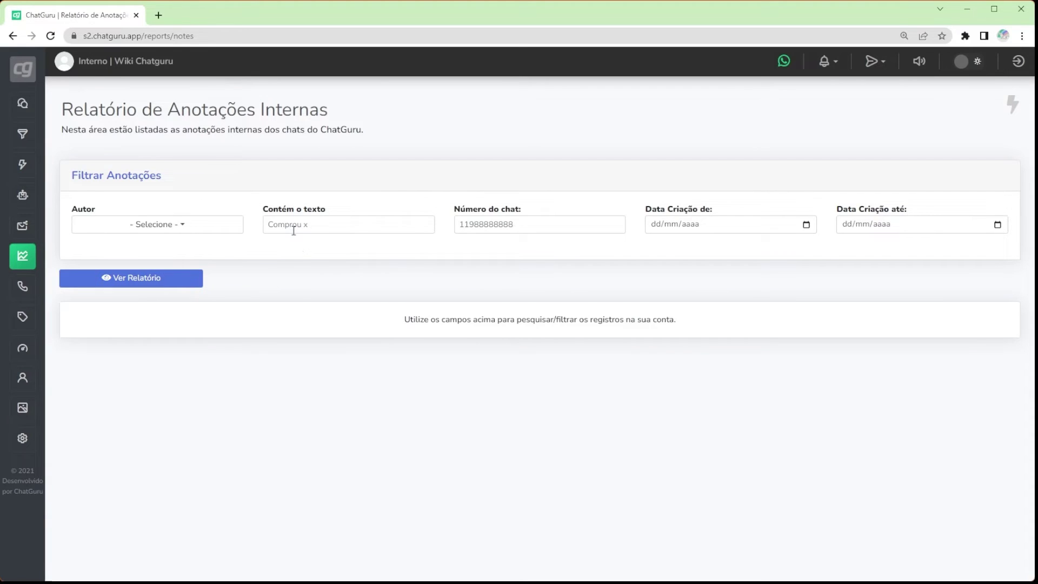
left_click(147, 291)
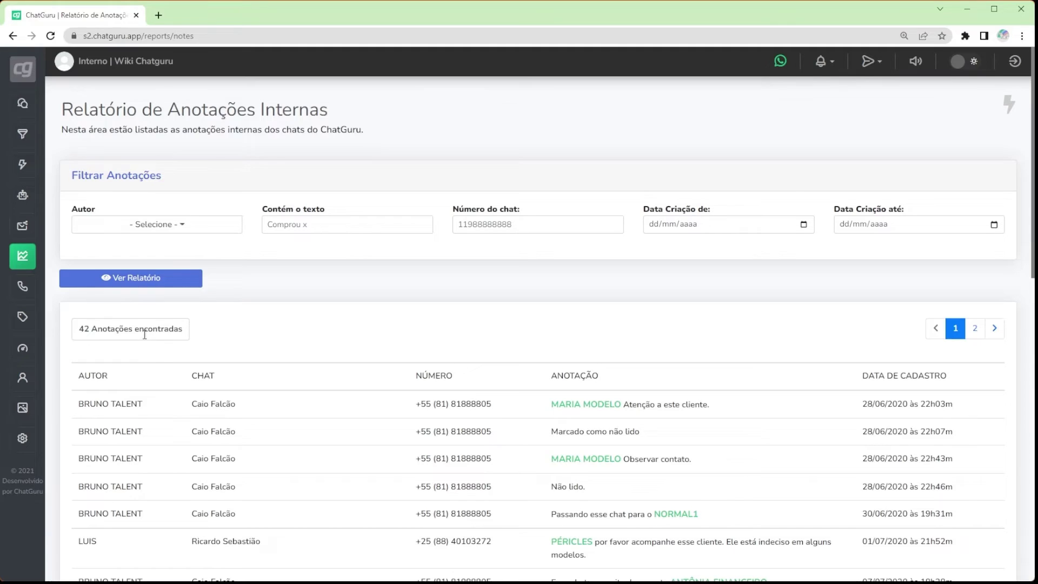
Export the chat report "Chats Arquivados sem interação (30 dias)" to CSV and check the alerts for generated reports
key("alt+Left")
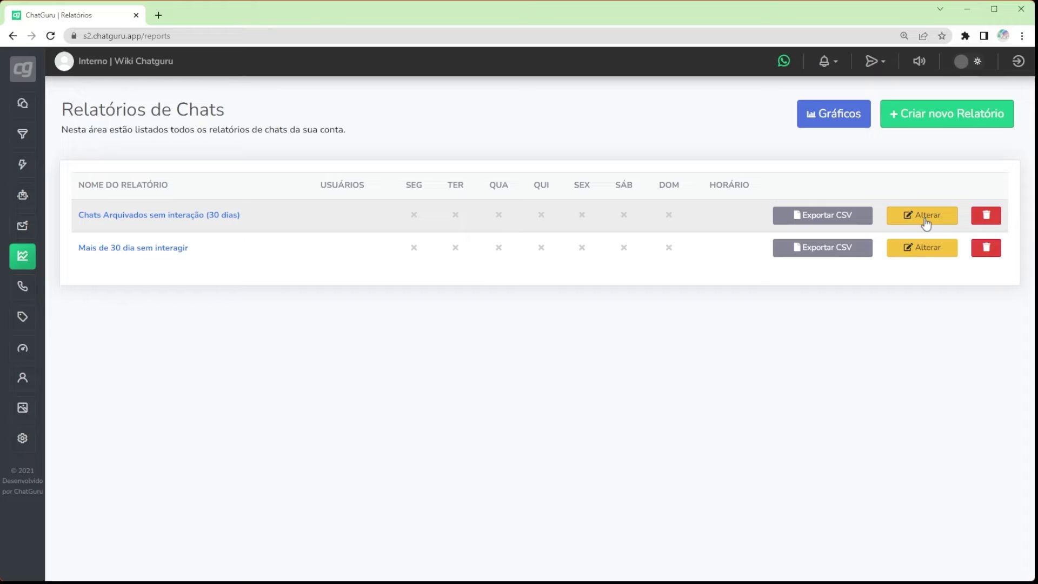
left_click(831, 219)
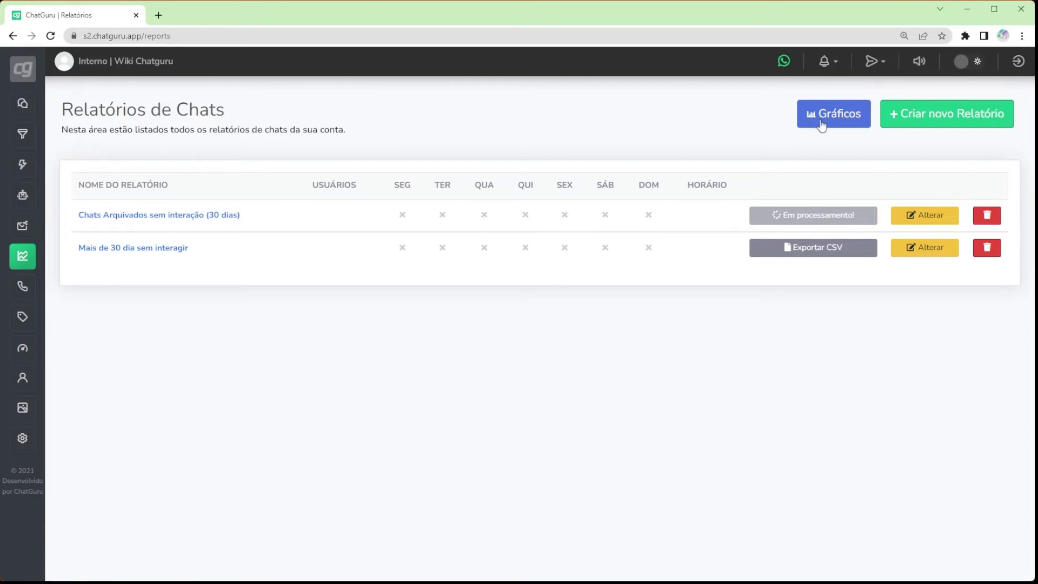
left_click(827, 69)
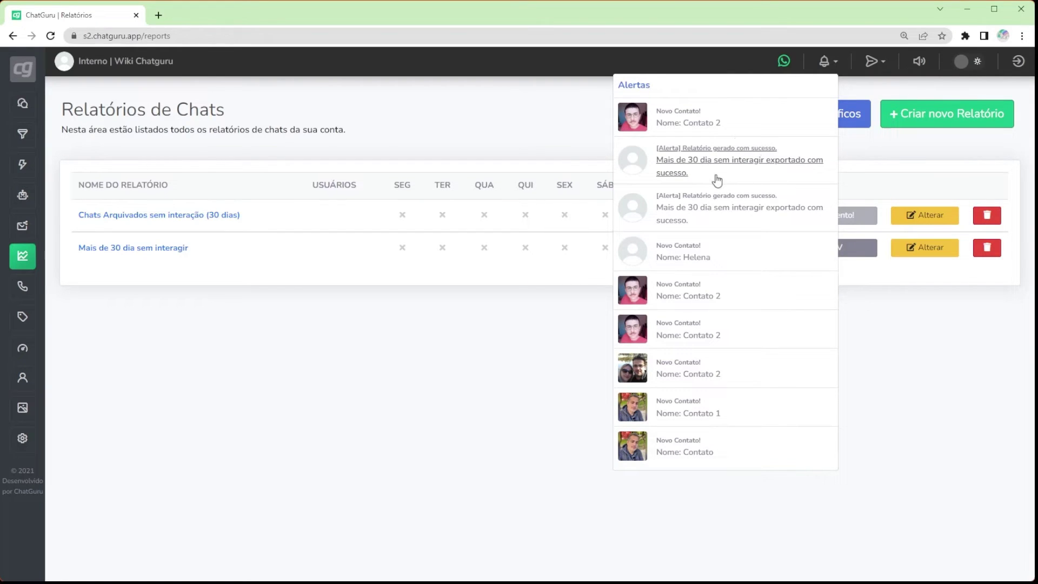
left_click(312, 205)
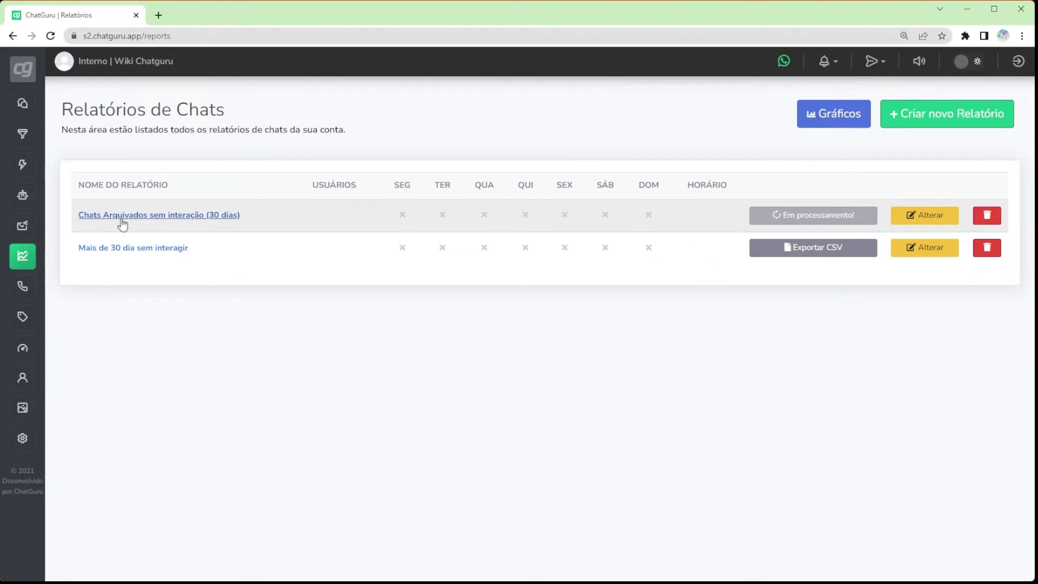
View the chats in "Chats Arquivados sem interação (30 dias)" and generate the unfiltered added-chats report
left_click(126, 218)
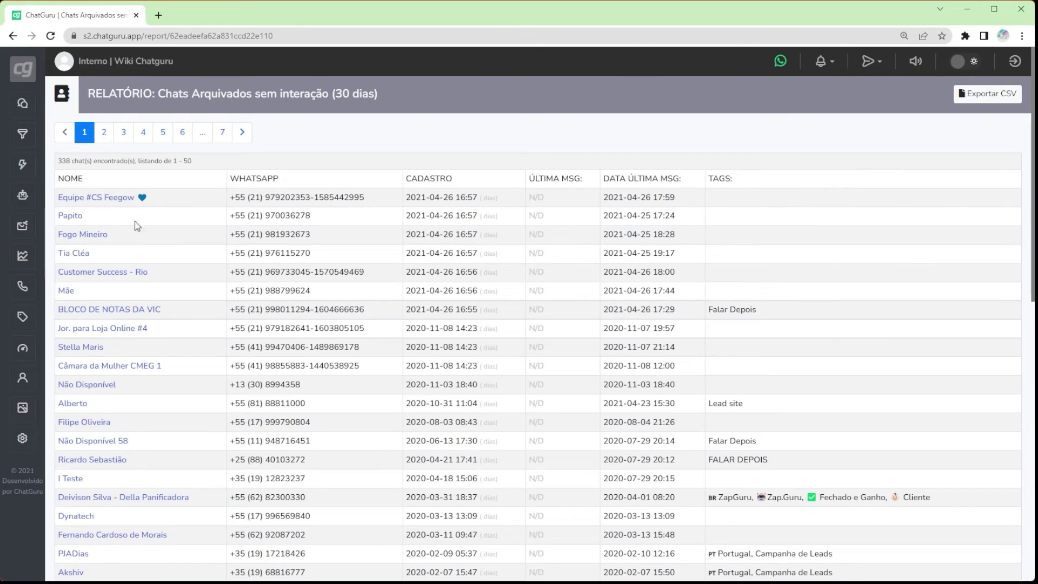
left_click(52, 257)
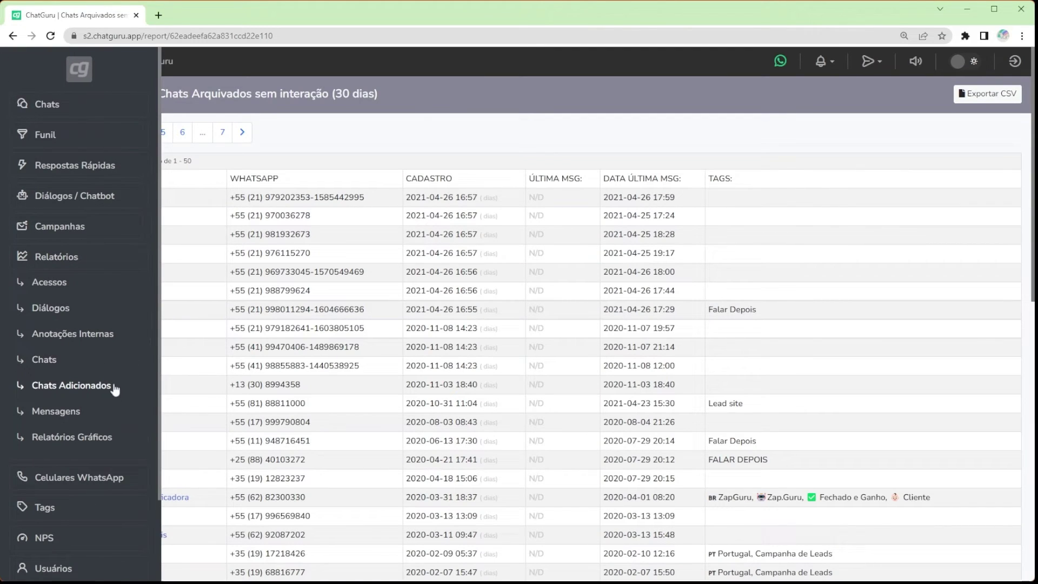
left_click(114, 390)
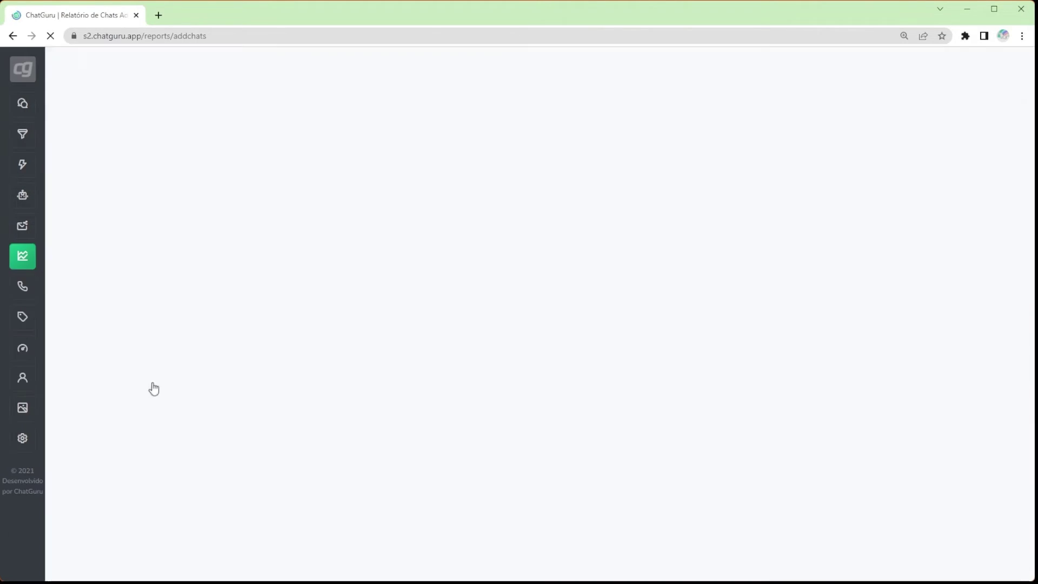
left_click(152, 310)
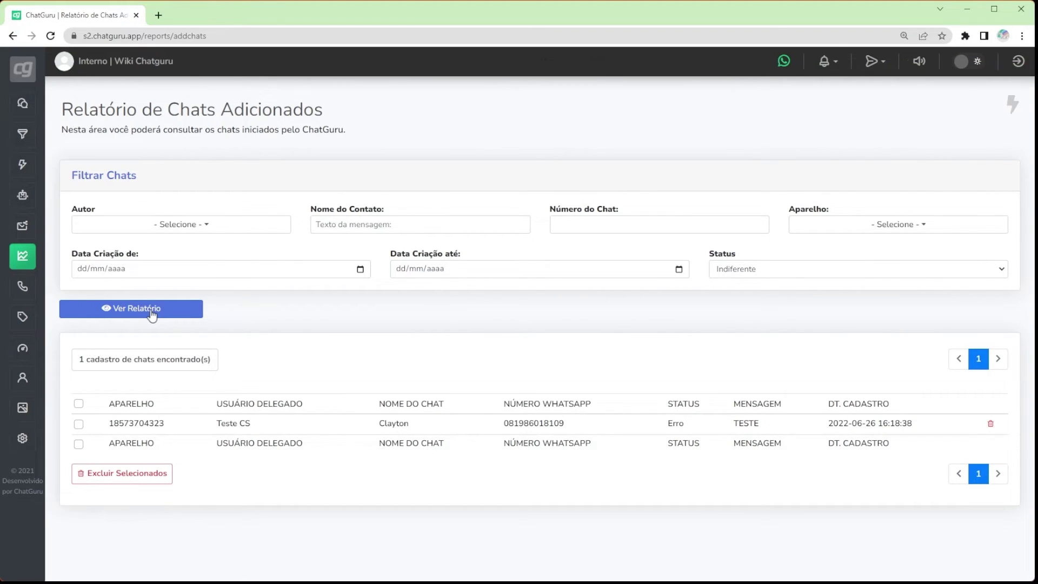
mouse_move(32, 346)
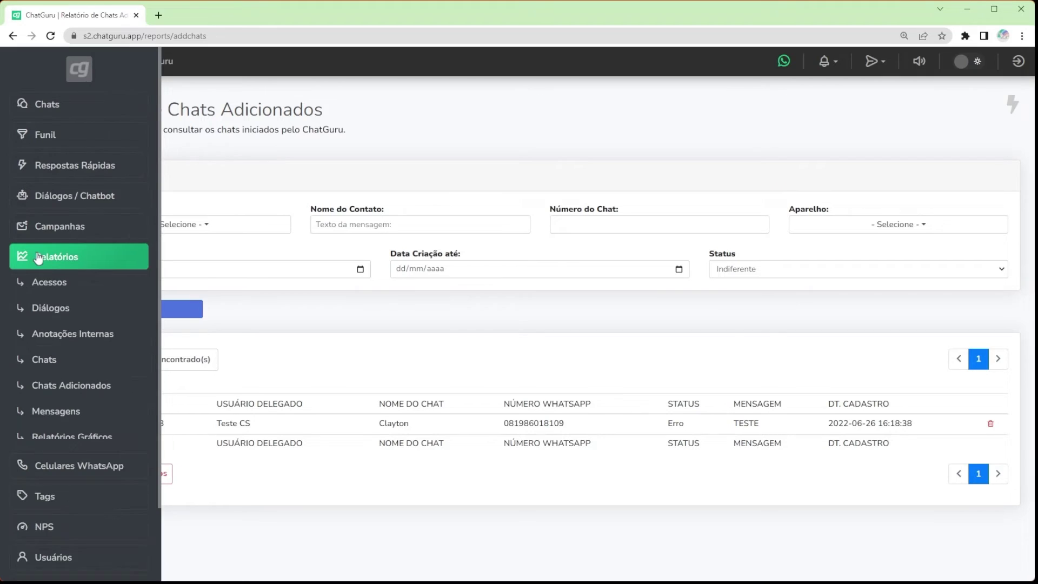
Generate the messages report for sent messages created from 05/07/2022 to 04/08/2022
left_click(110, 415)
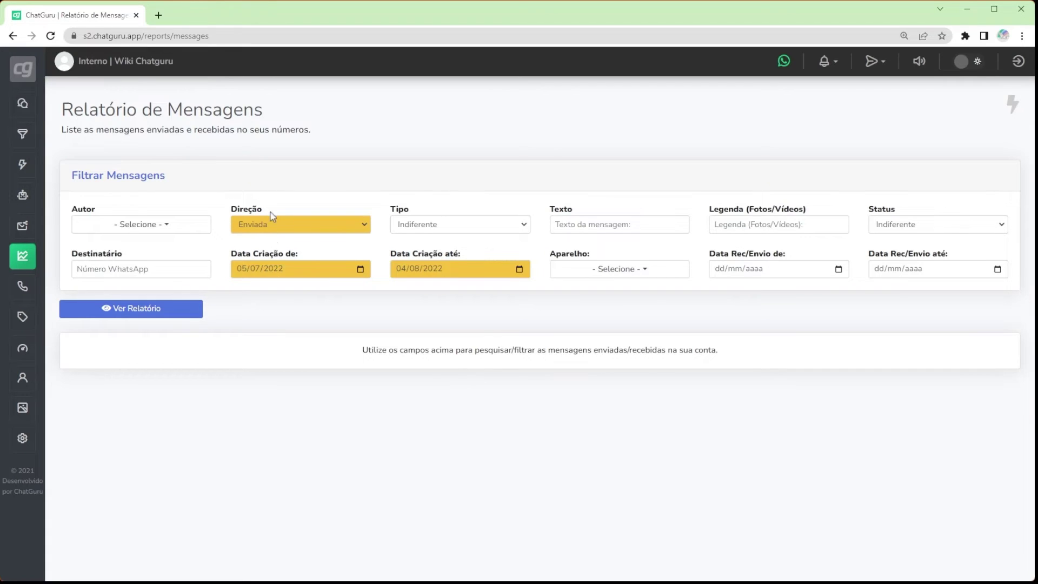
left_click(152, 315)
Show the graphical reports for the predefined period of 15 days, ignoring Saturday and Sunday, and review the charts down to Tempo de Atendimento
mouse_move(27, 411)
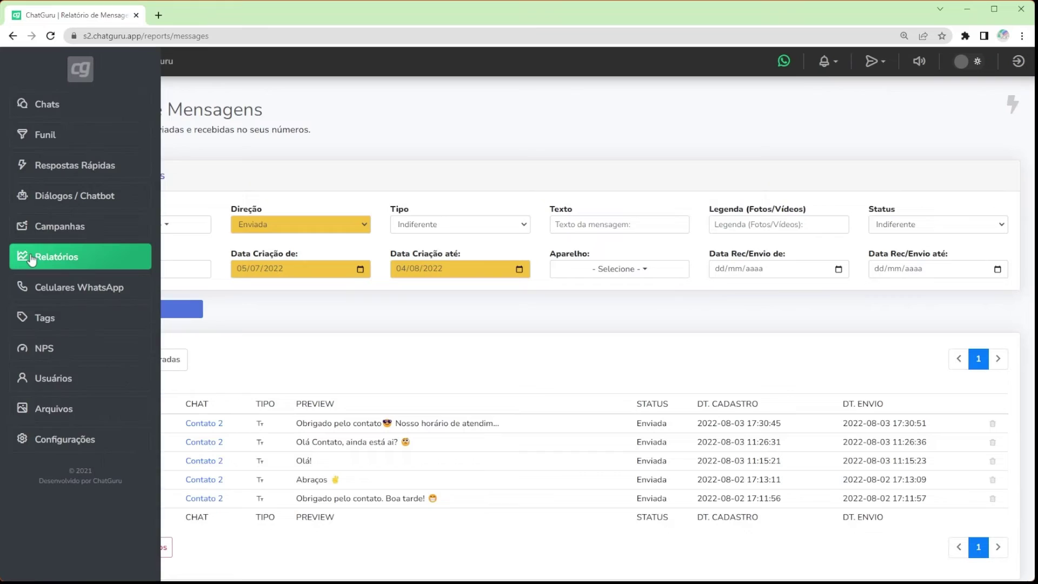
left_click(72, 437)
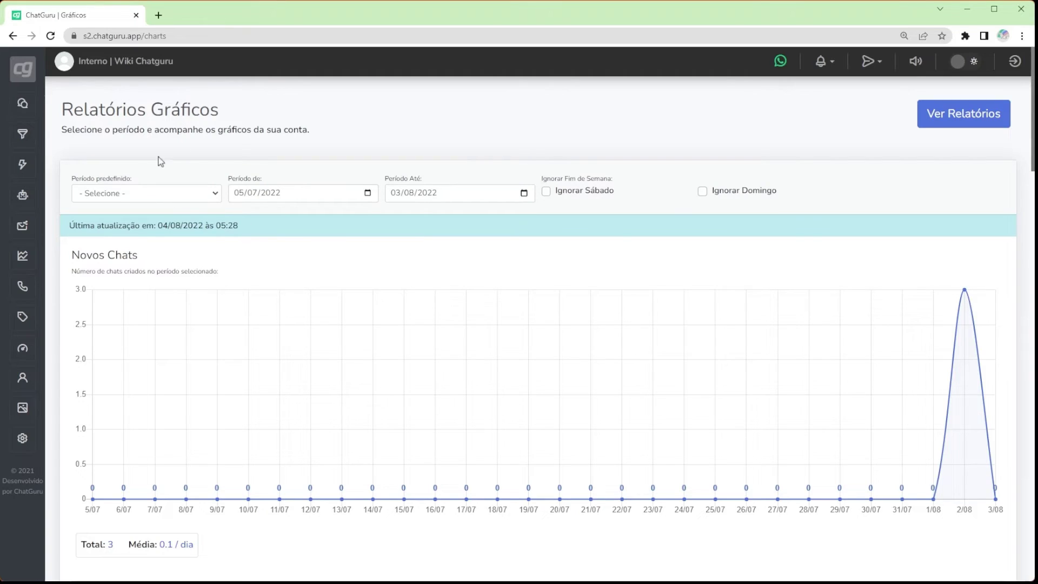
left_click(702, 192)
left_click(546, 192)
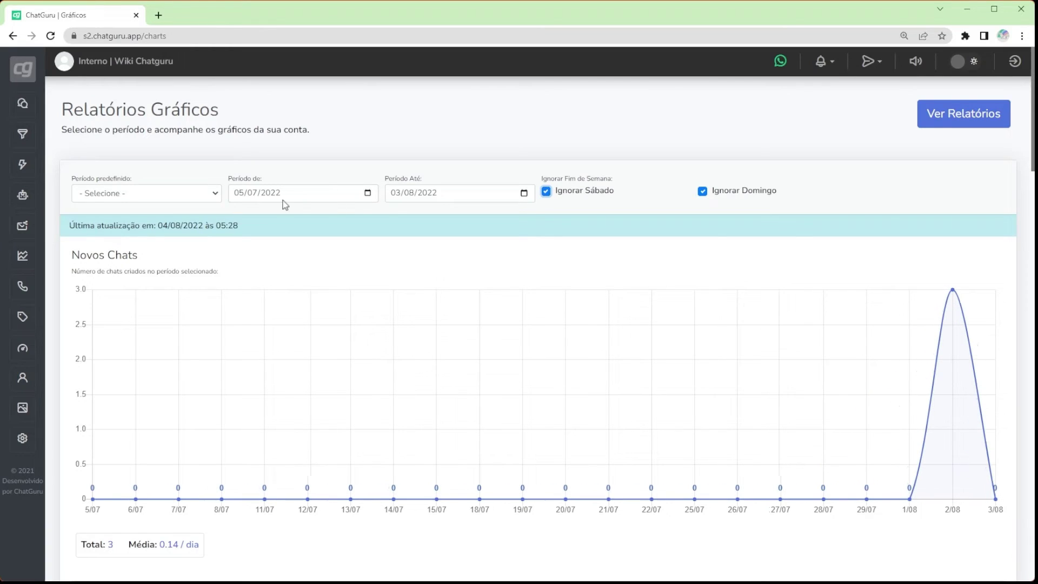
left_click(196, 200)
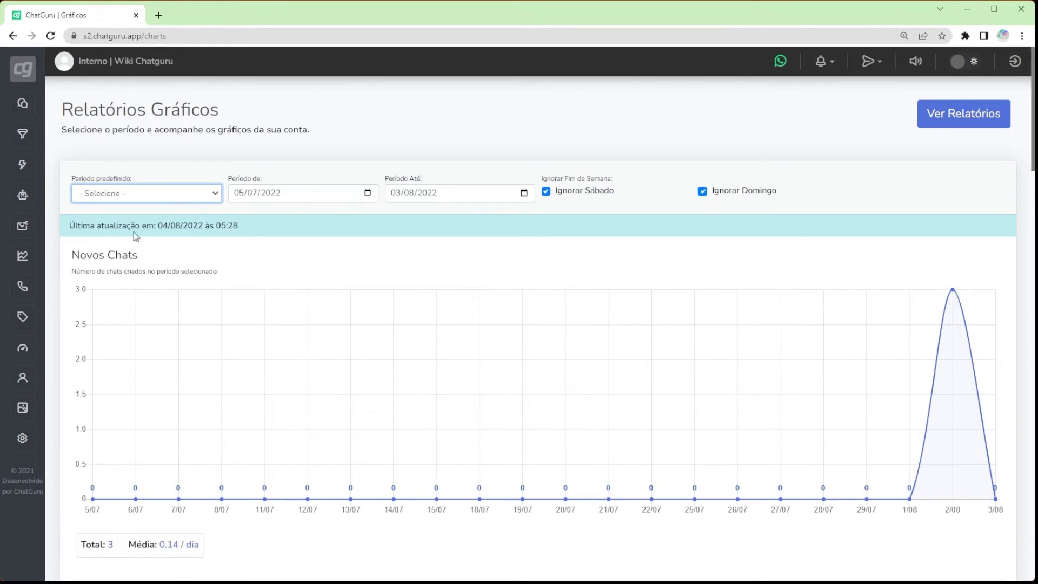
left_click(122, 263)
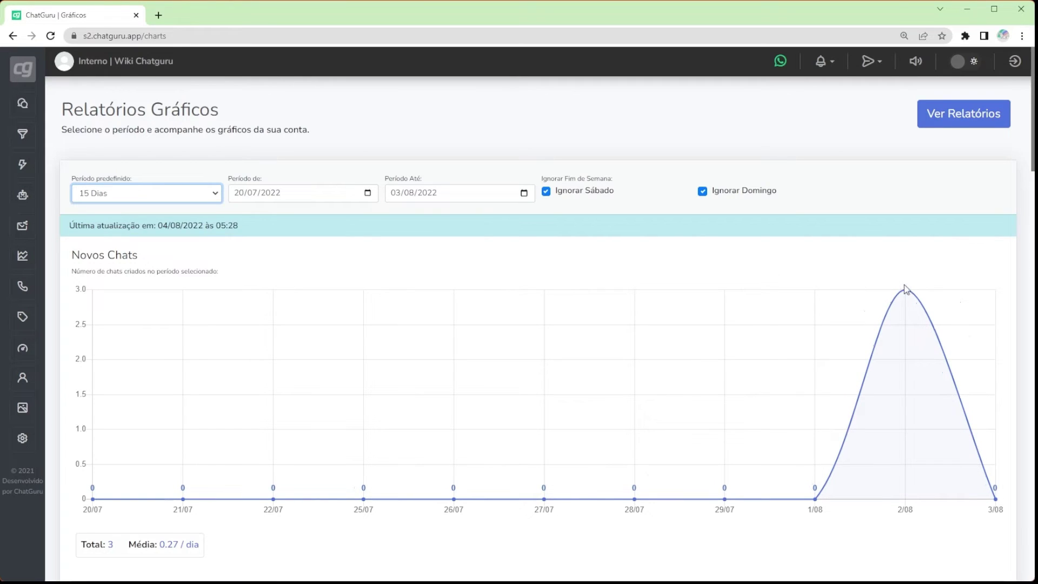
mouse_move(907, 295)
left_click_drag(1031, 144, 1033, 514)
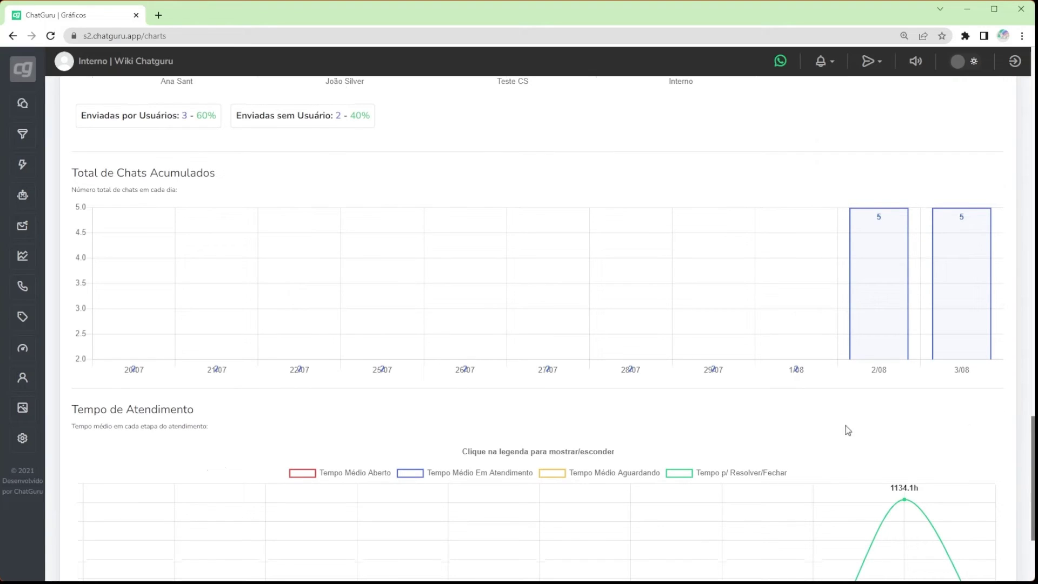
Open the settings of the registered user of type Normal and switch the client-visible name display off and back on
mouse_move(36, 244)
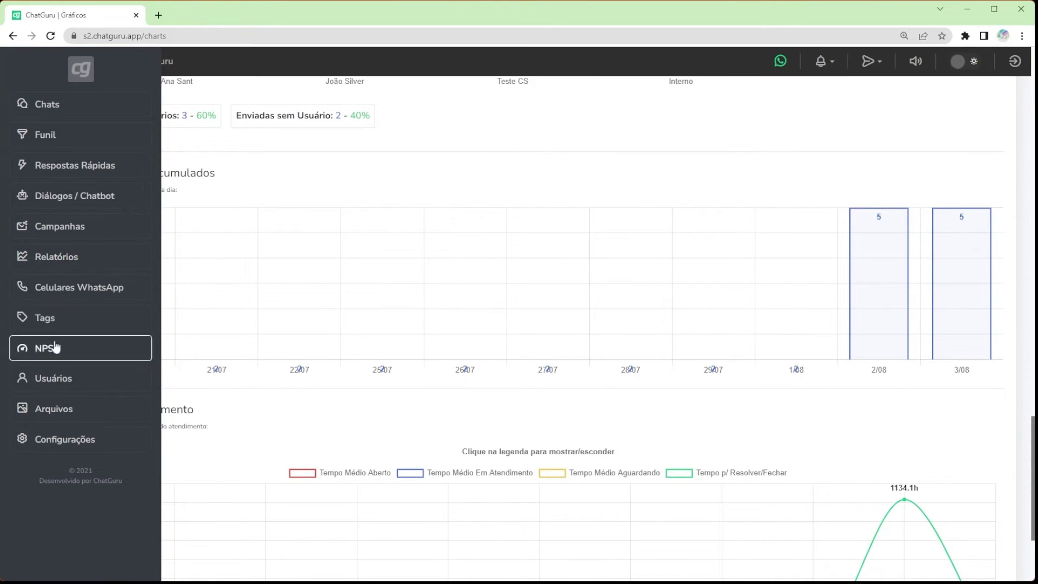
left_click(87, 389)
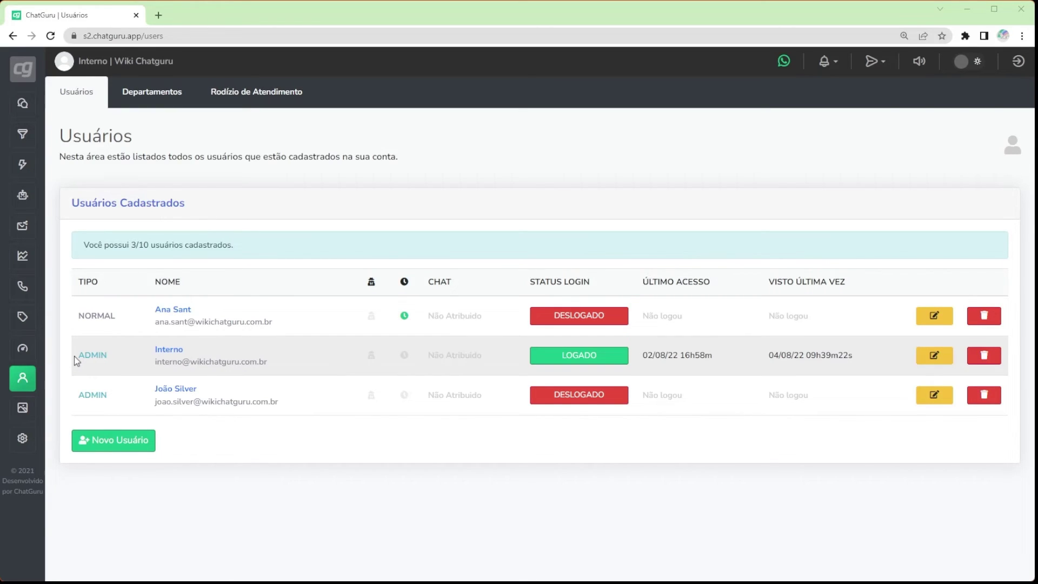
left_click(181, 312)
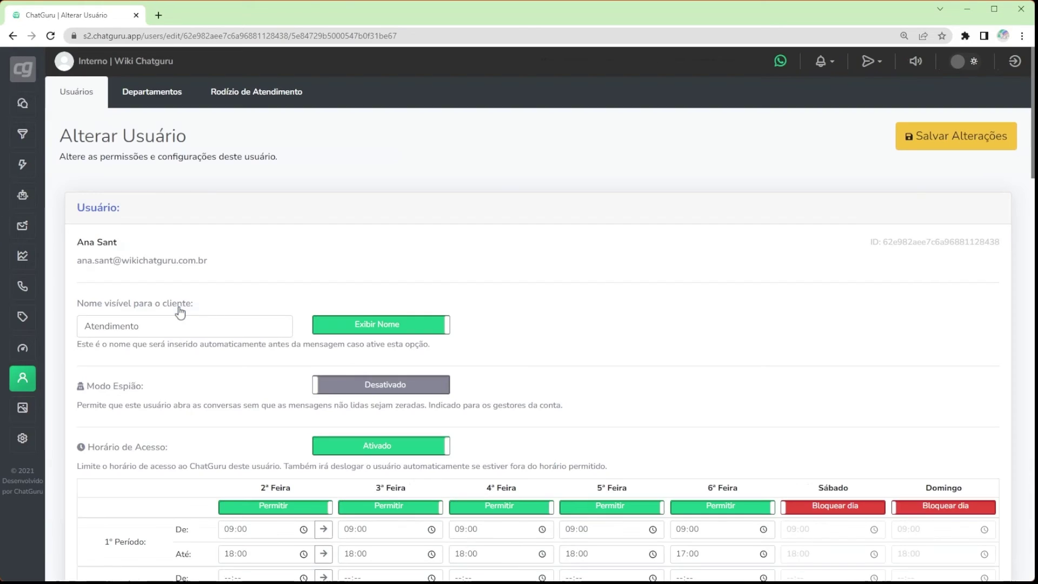
scroll(179, 312, "down", 2)
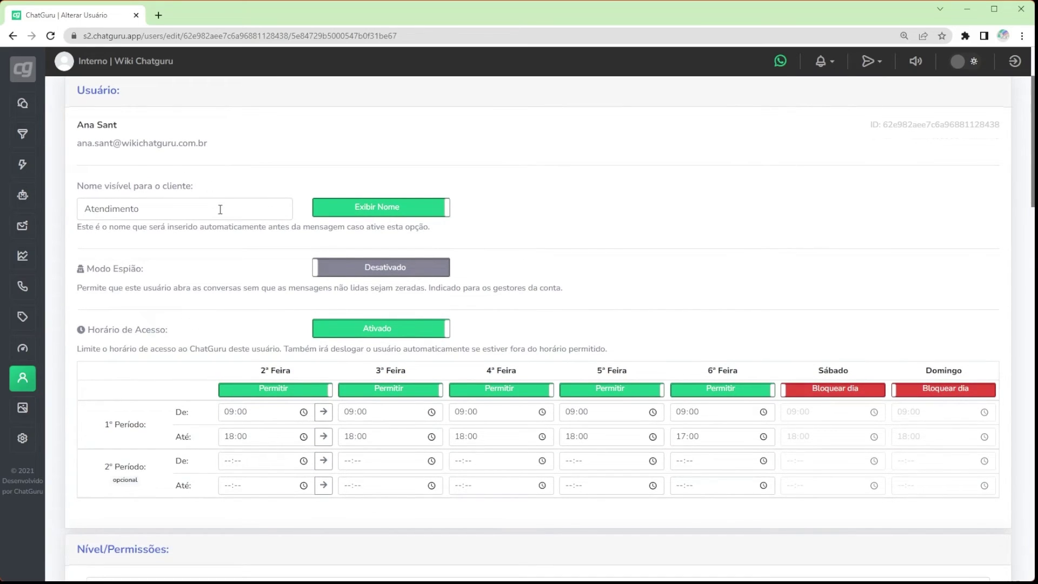
left_click(366, 213)
left_click(366, 213)
Allow the user's access on Saturday and set its first period from 08:00 to 12:00
left_click(830, 389)
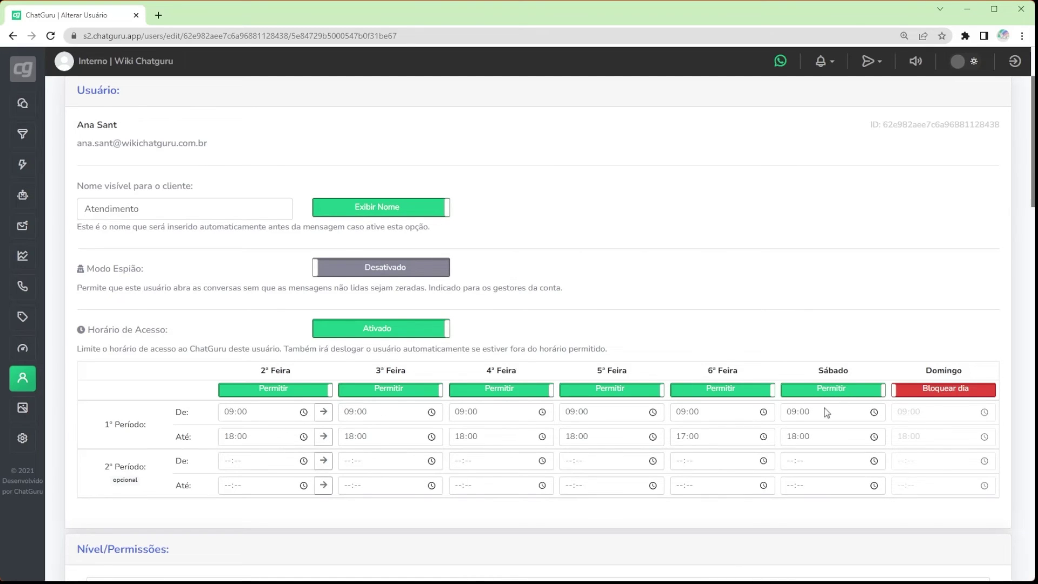
left_click(791, 415)
type("08")
left_click(788, 436)
type("12")
Block the user's Saturday access again and disable the Horário de Acesso restriction
left_click(788, 354)
left_click(800, 389)
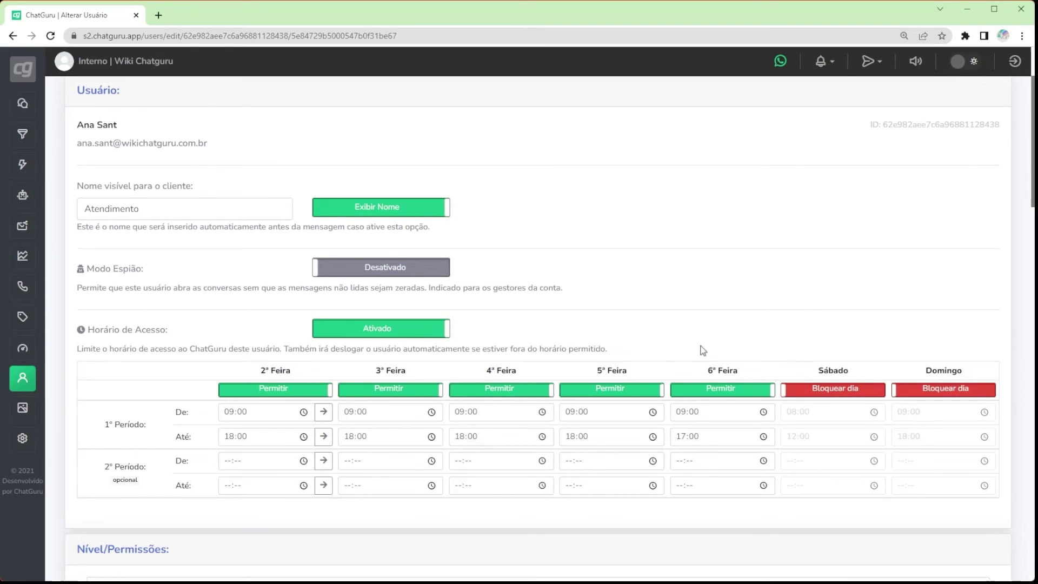
left_click(396, 335)
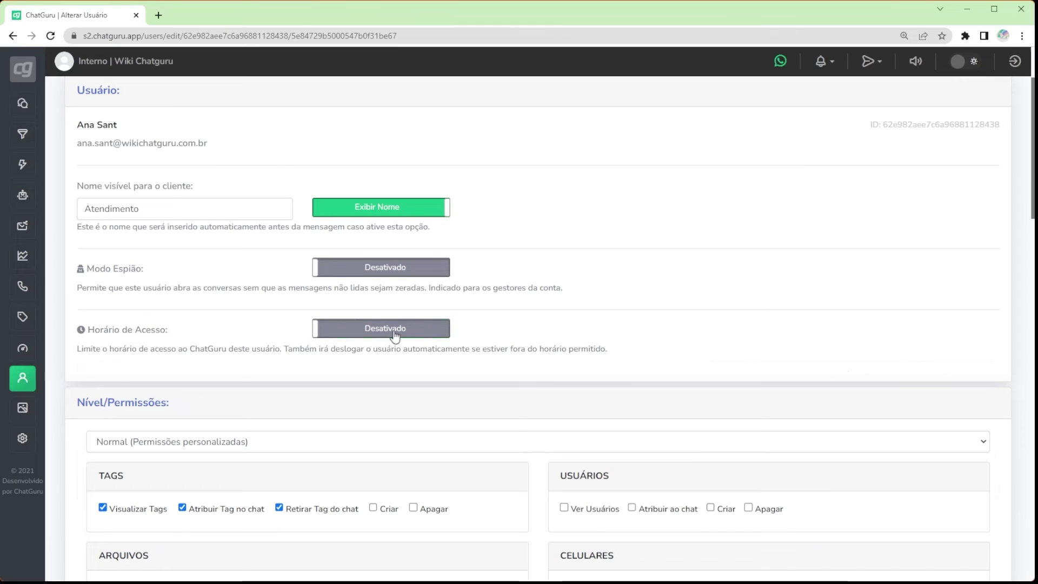
Review the user's permission groups from Tags through Campos Personalizados and save the user's changes
scroll(395, 337, "down", 1)
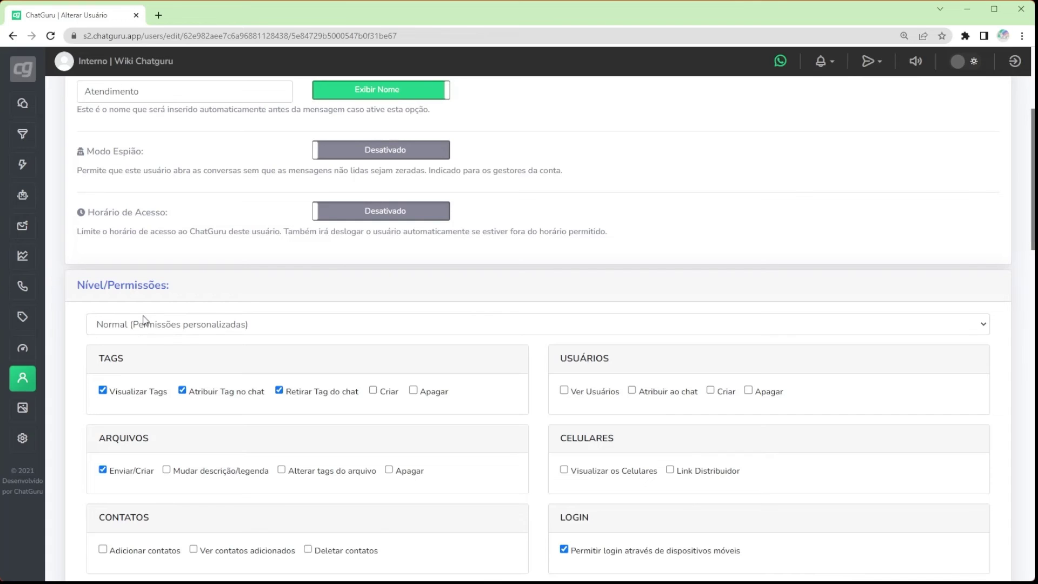
scroll(143, 320, "down", 3)
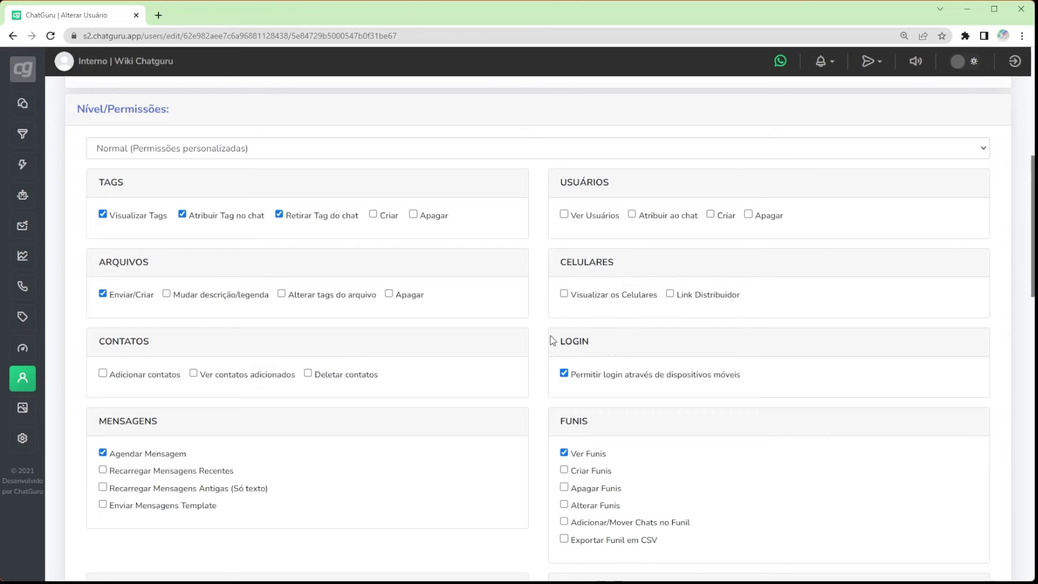
scroll(589, 355, "down", 3)
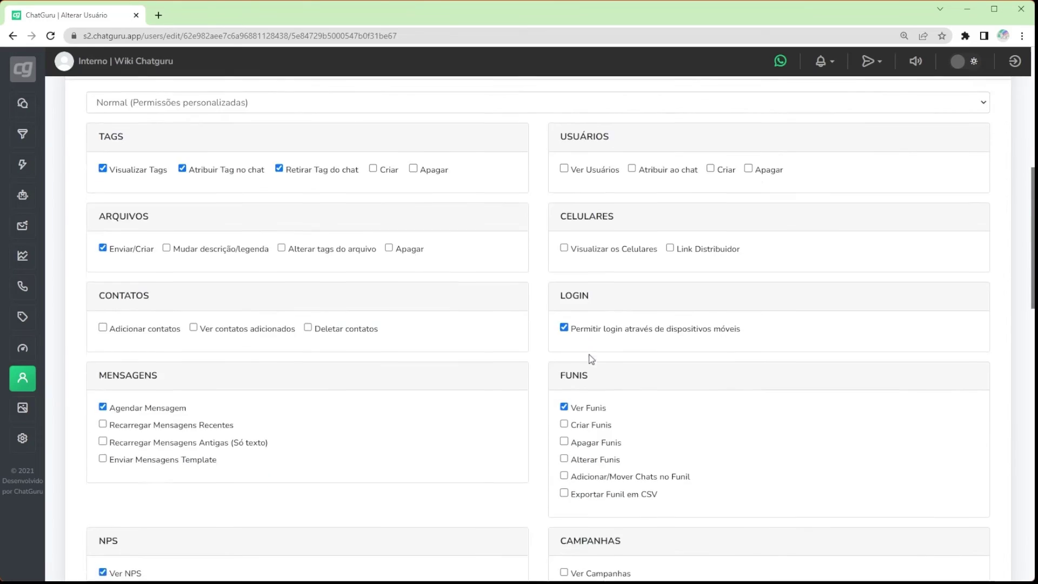
scroll(591, 360, "down", 2)
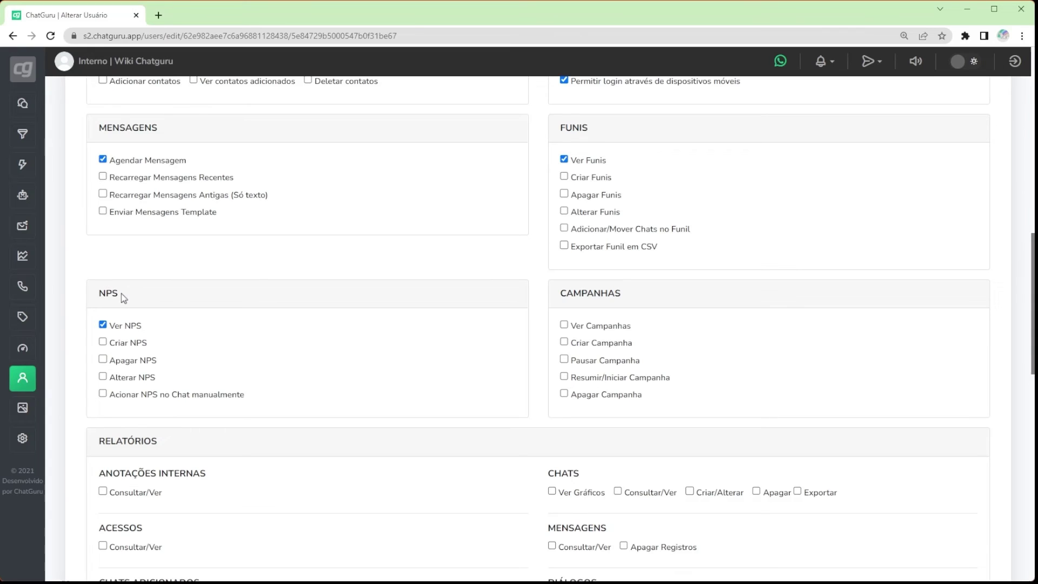
scroll(160, 287, "down", 5)
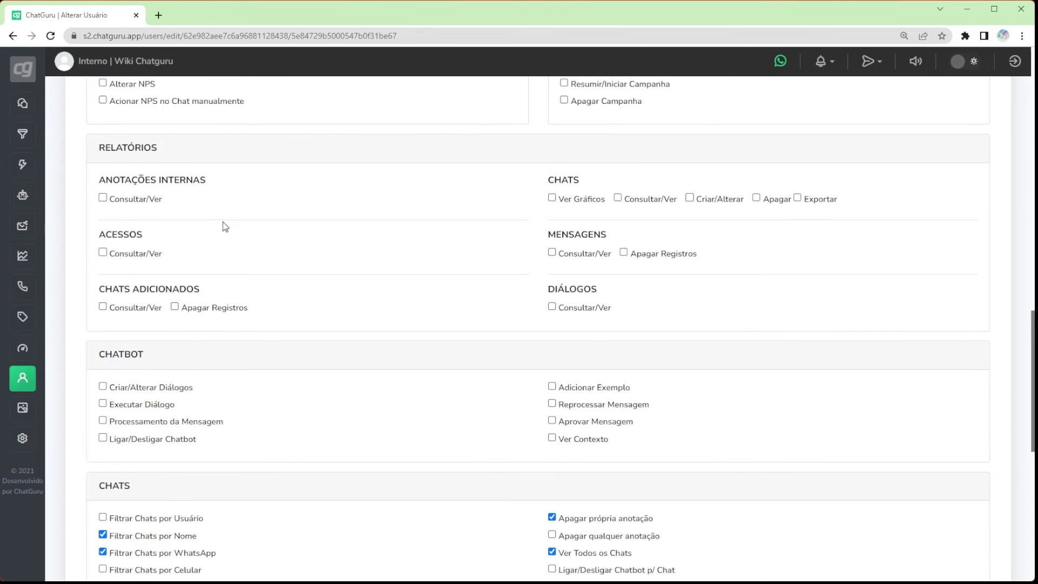
scroll(257, 227, "down", 2)
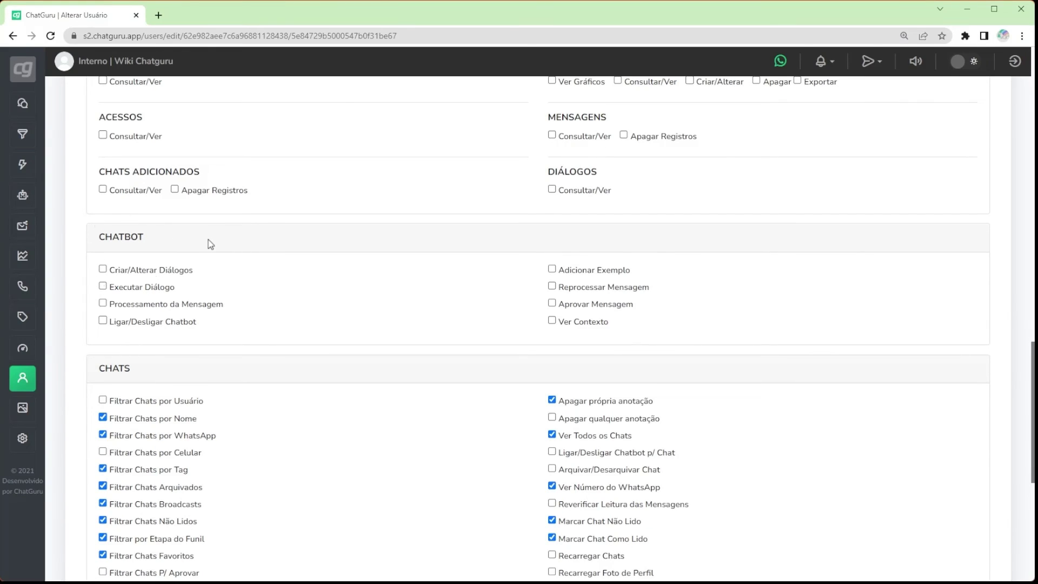
scroll(210, 244, "down", 2)
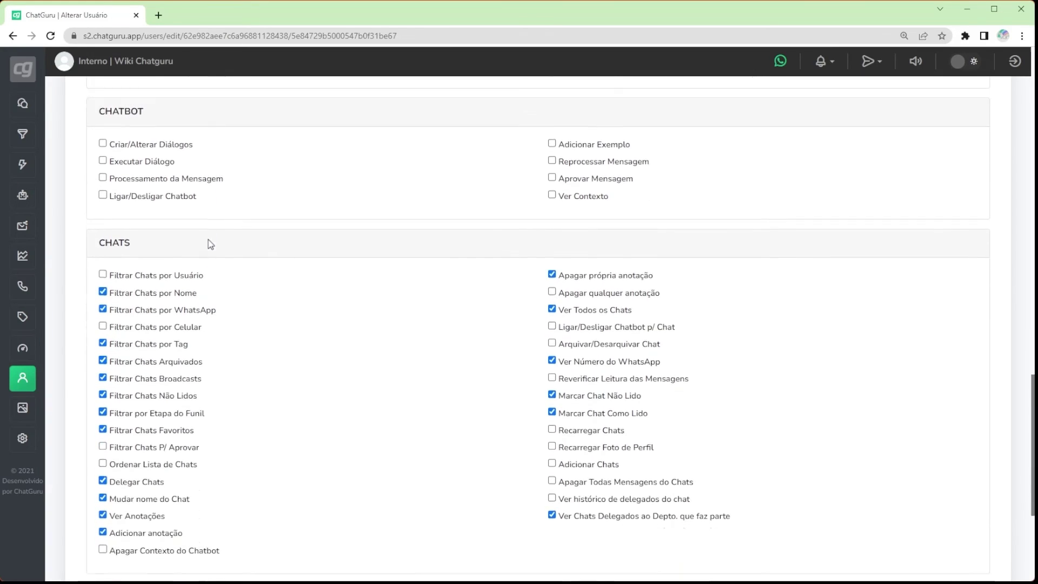
scroll(211, 244, "down", 2)
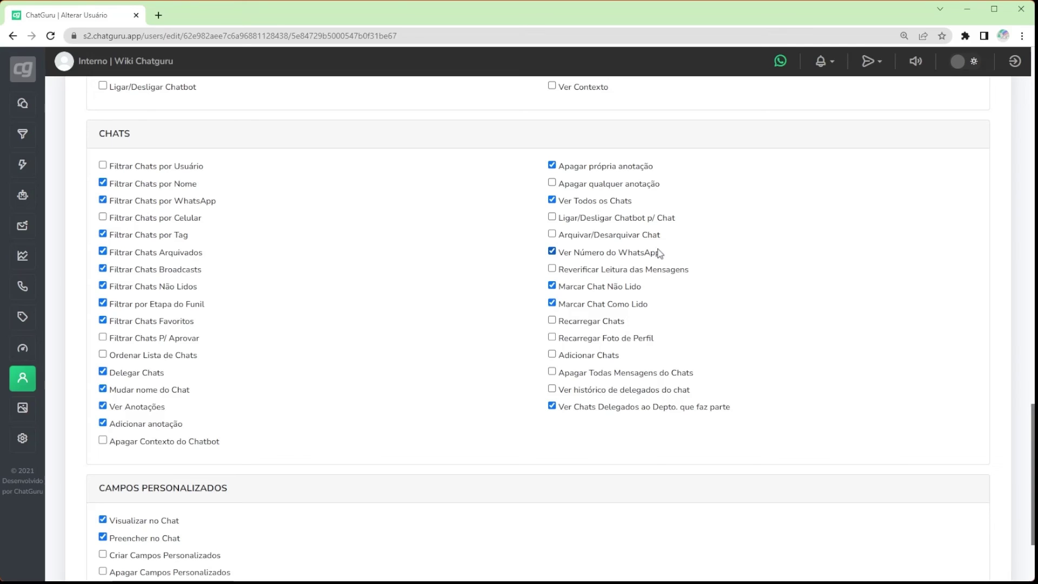
scroll(659, 254, "down", 2)
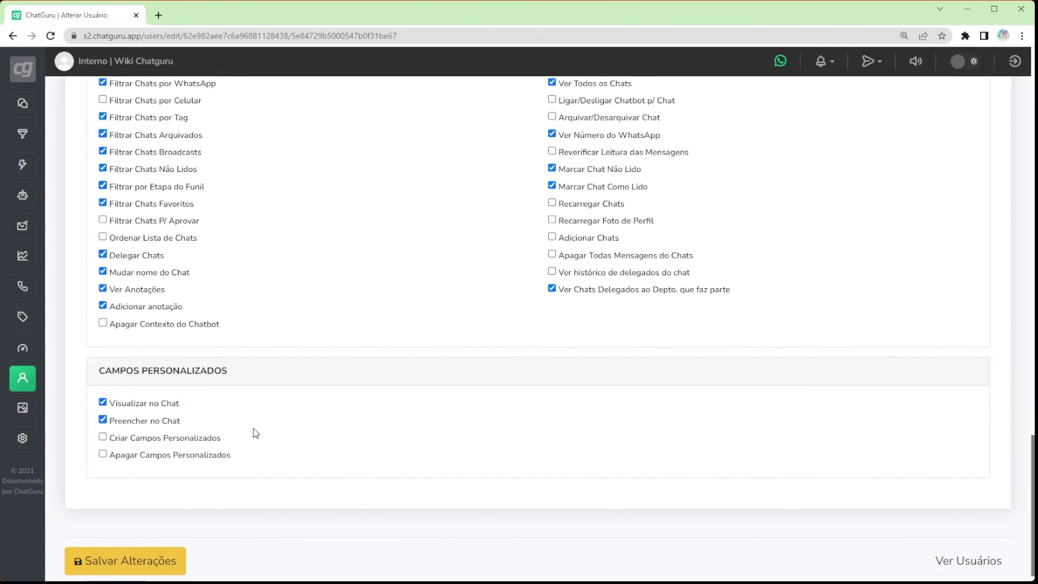
left_click(135, 566)
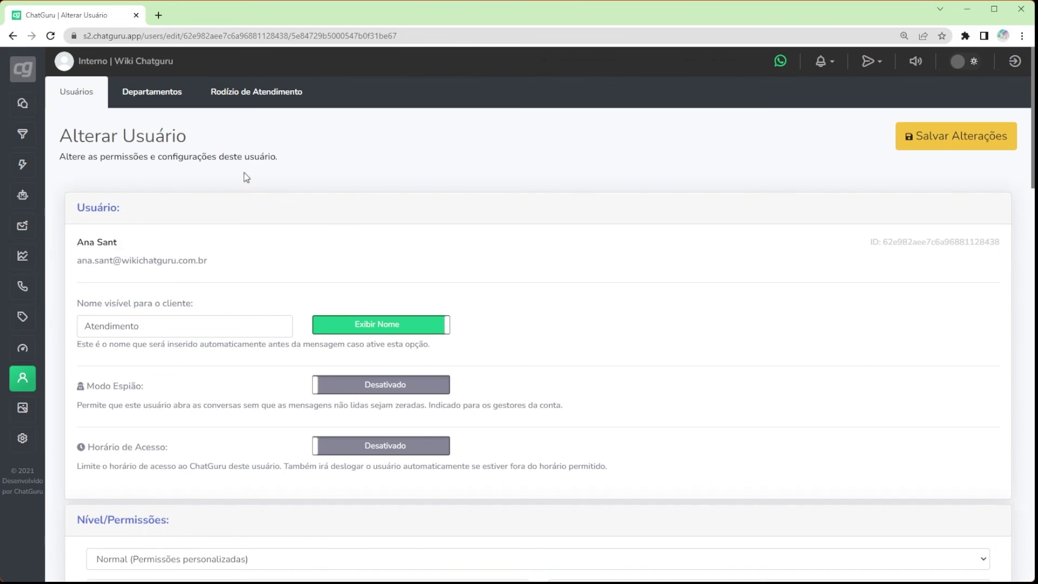
In the FINANCEIRO department, include the missing admin user, remove the Normal-type user and save the department
left_click(152, 108)
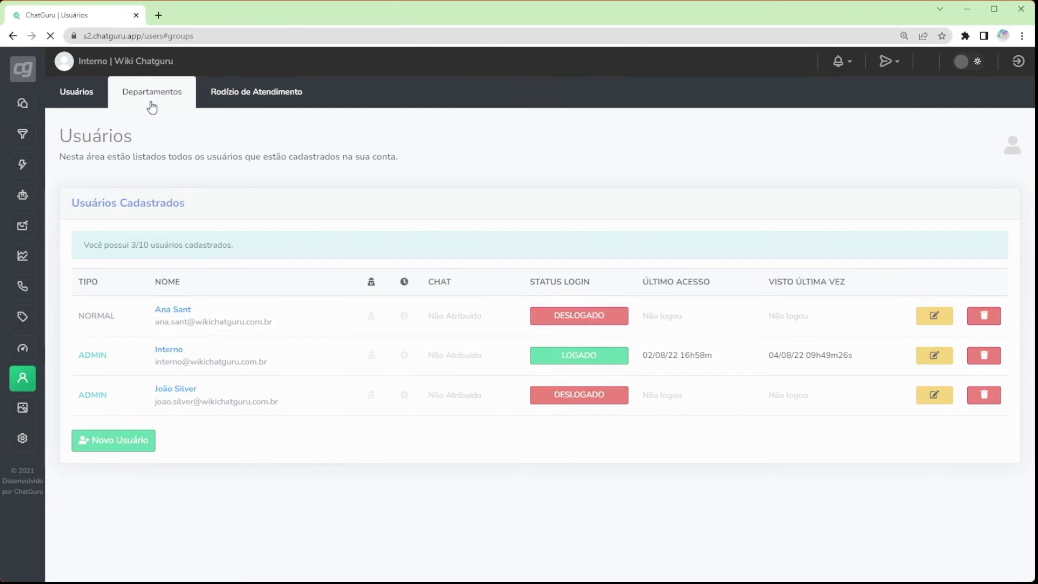
scroll(157, 115, "down", 1)
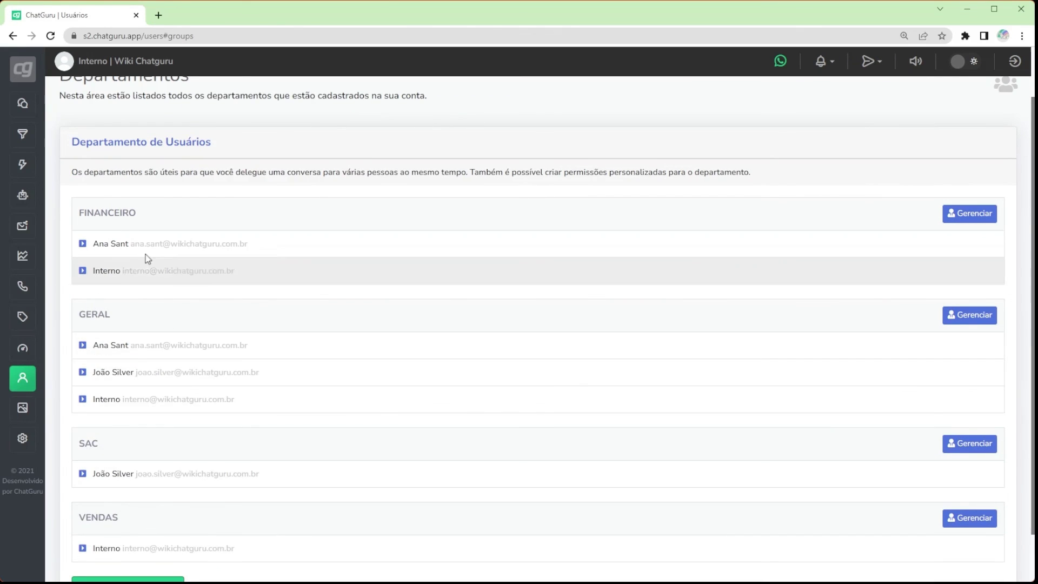
left_click(119, 216)
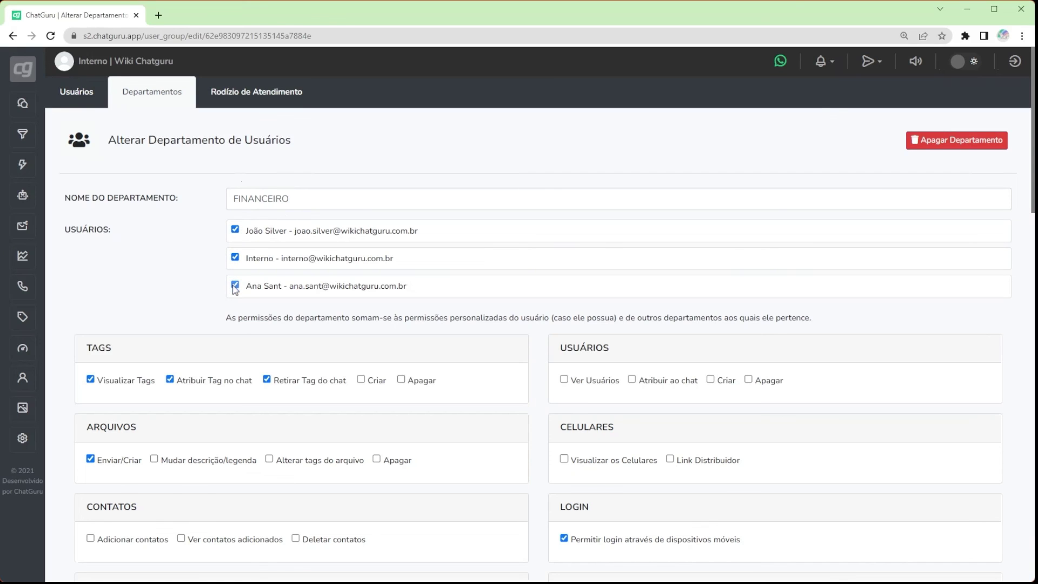
scroll(236, 289, "down", 2)
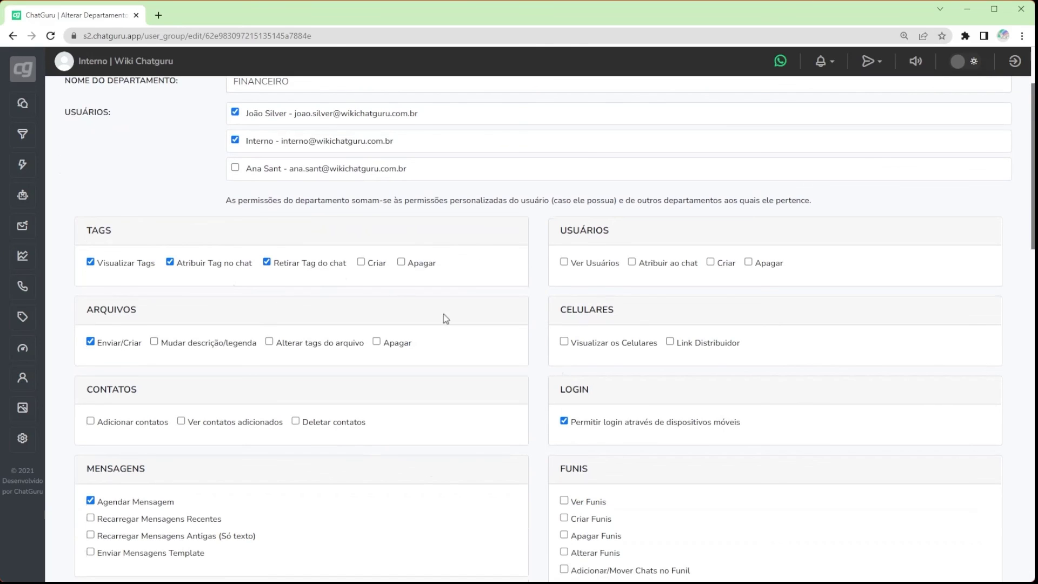
scroll(460, 316, "down", 17)
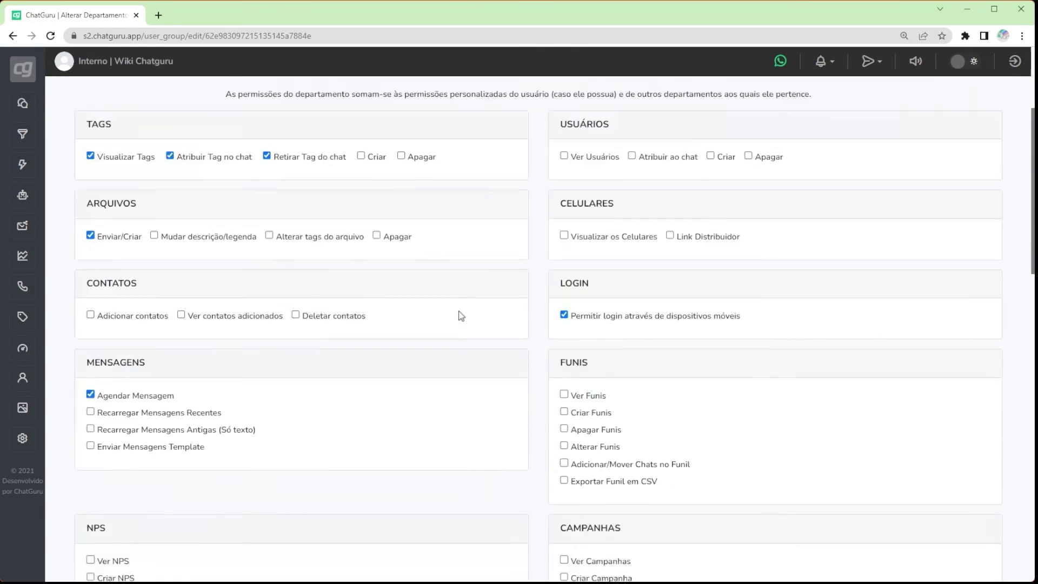
scroll(460, 316, "down", 3)
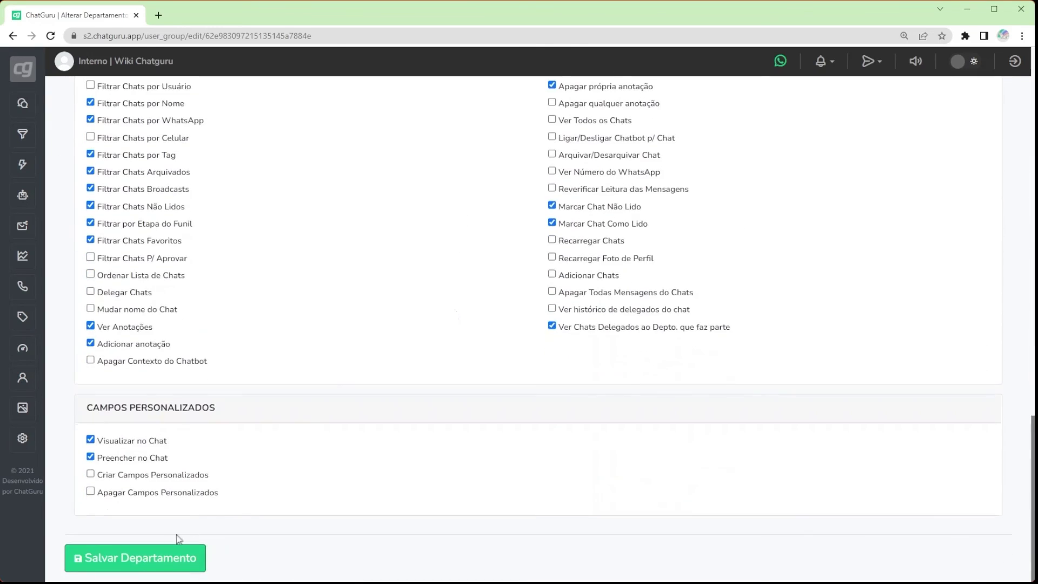
left_click(168, 562)
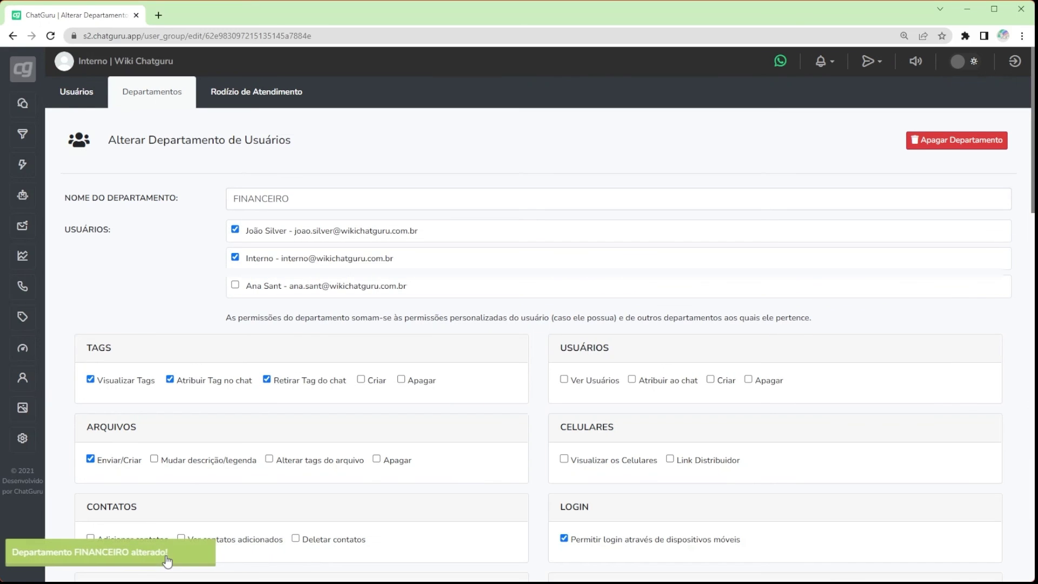
Add the user marked as Próximo once more to the service rotation of the Central phone
left_click(256, 93)
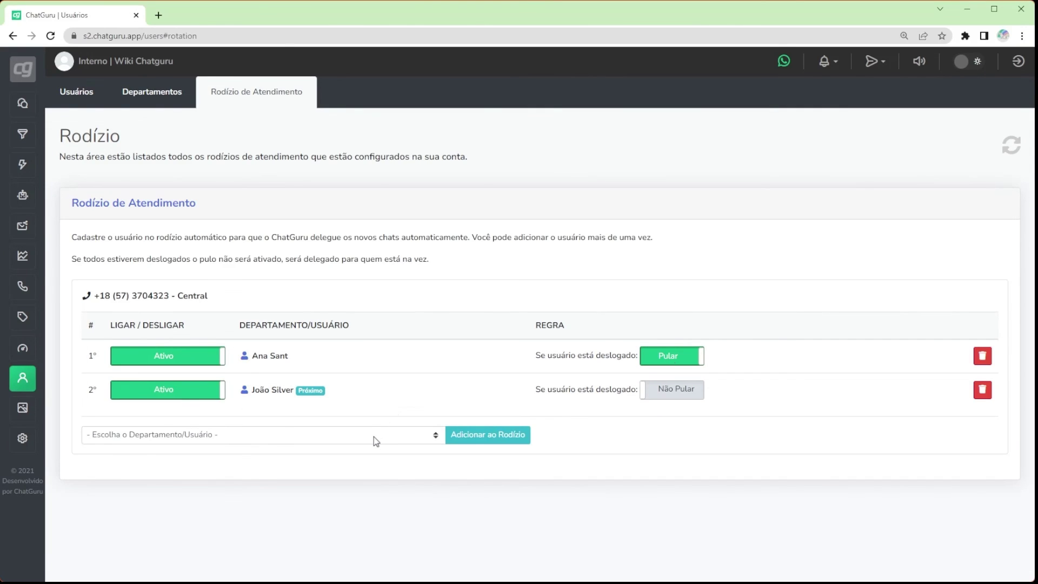
left_click(374, 437)
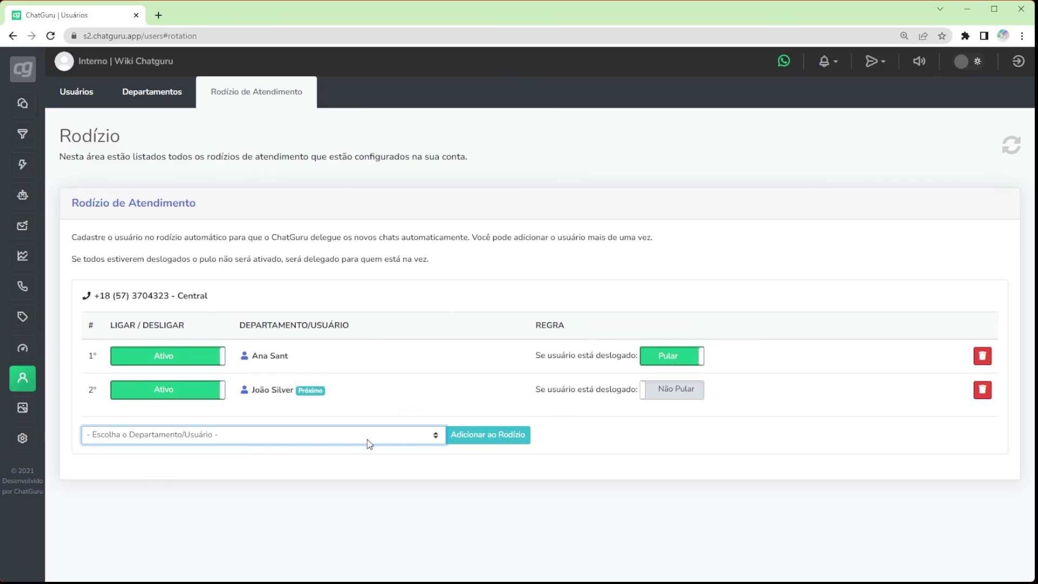
left_click(168, 564)
left_click(503, 435)
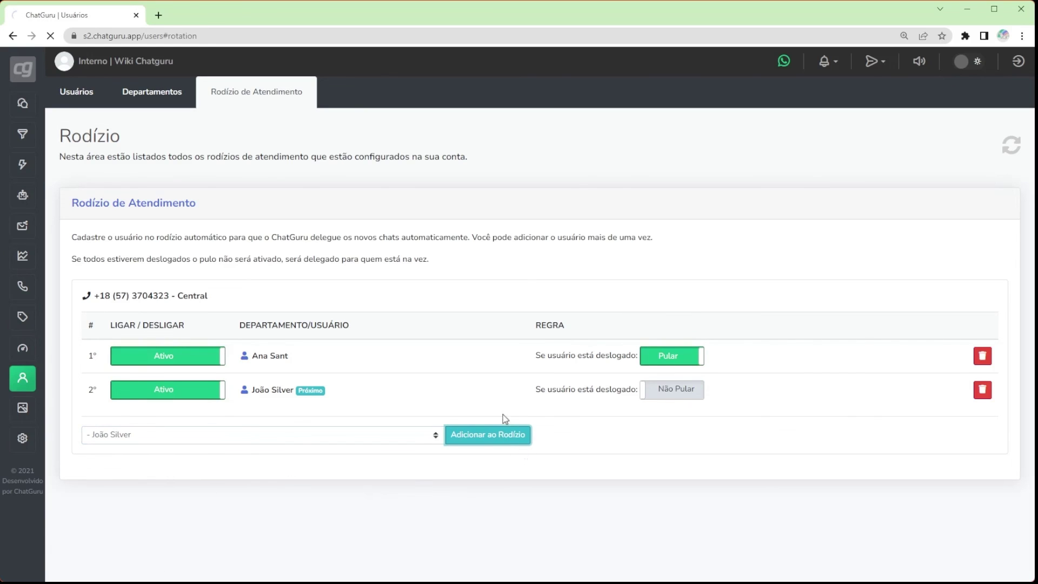